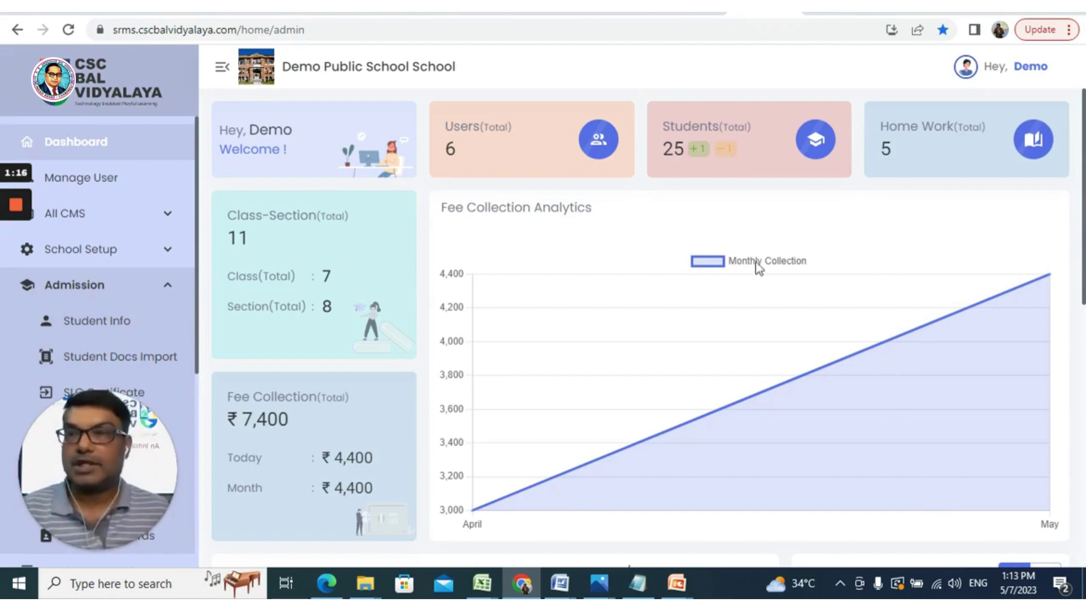
# Step: Open Manage User from the sidebar to list existing users and their status
pyautogui.click(115, 188)
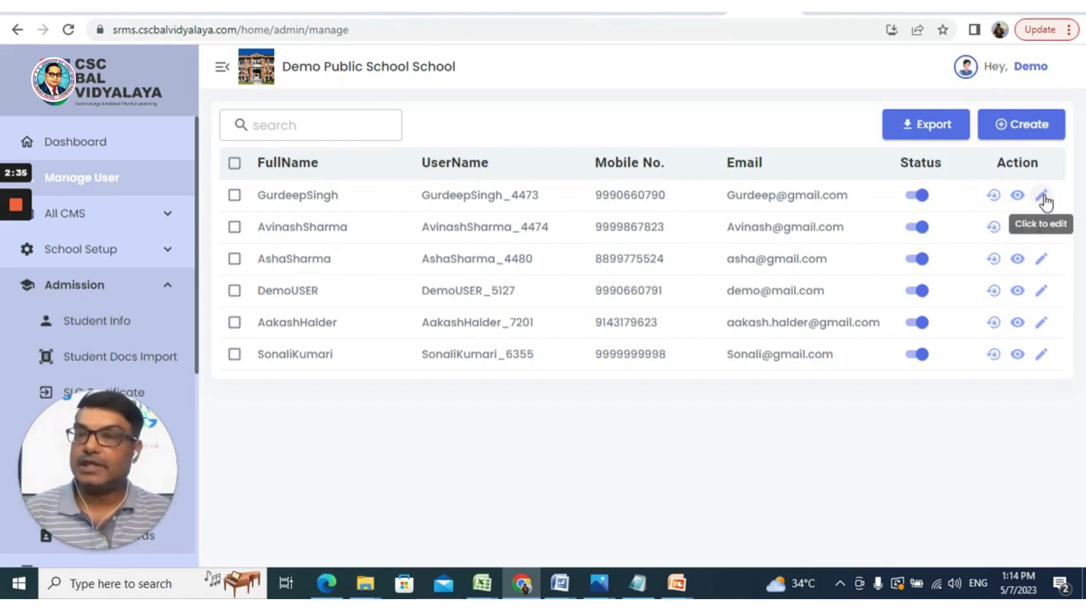
# Step: Start a new user account and enter the staff member's full name as first name
pyautogui.click(1030, 130)
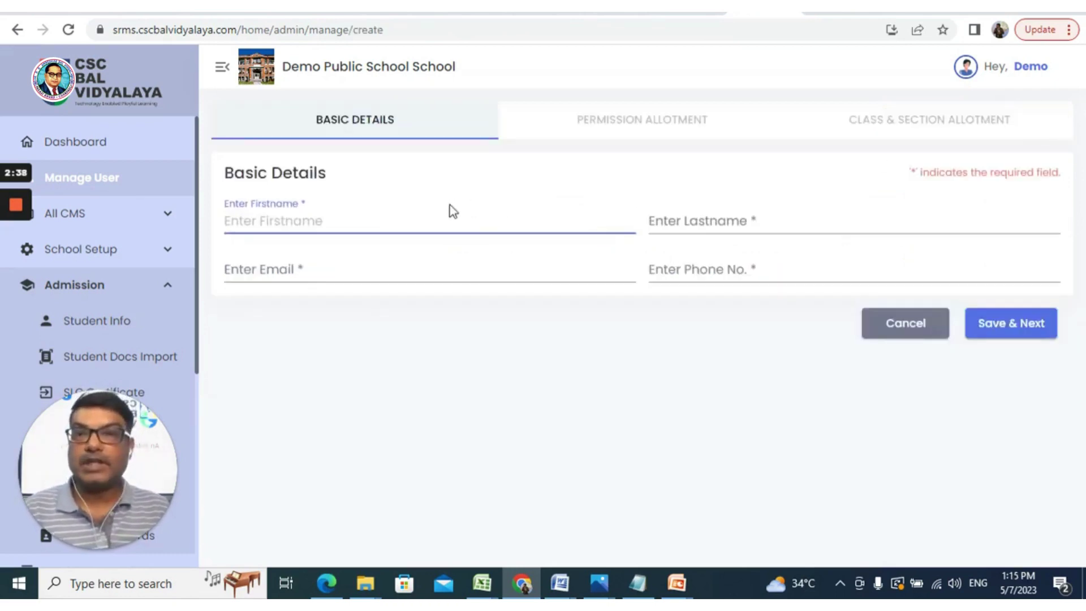
pyautogui.click(441, 220)
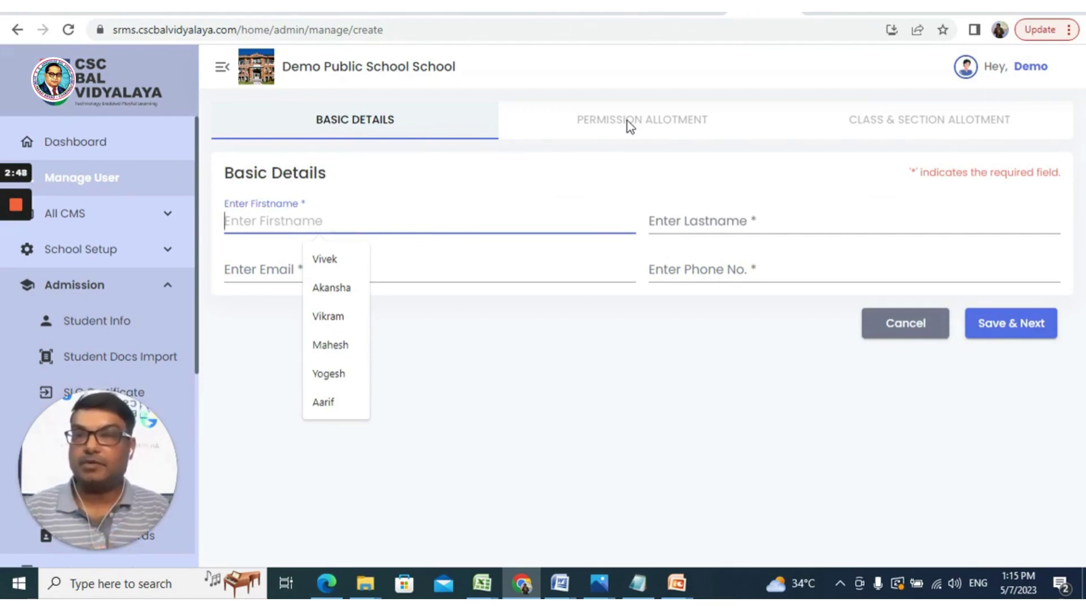
pyautogui.click(470, 406)
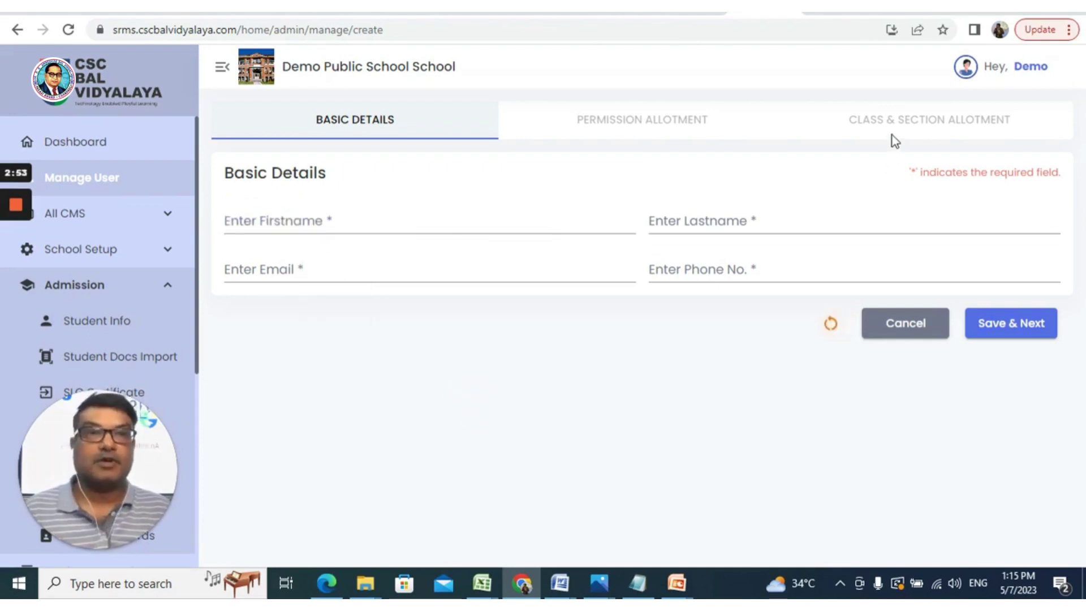
pyautogui.click(539, 226)
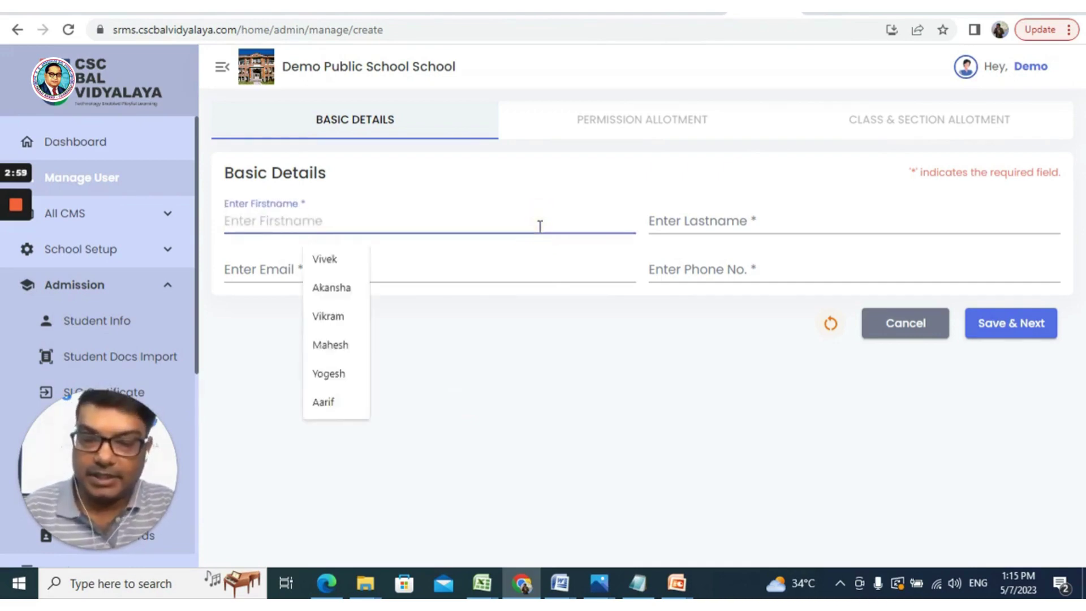
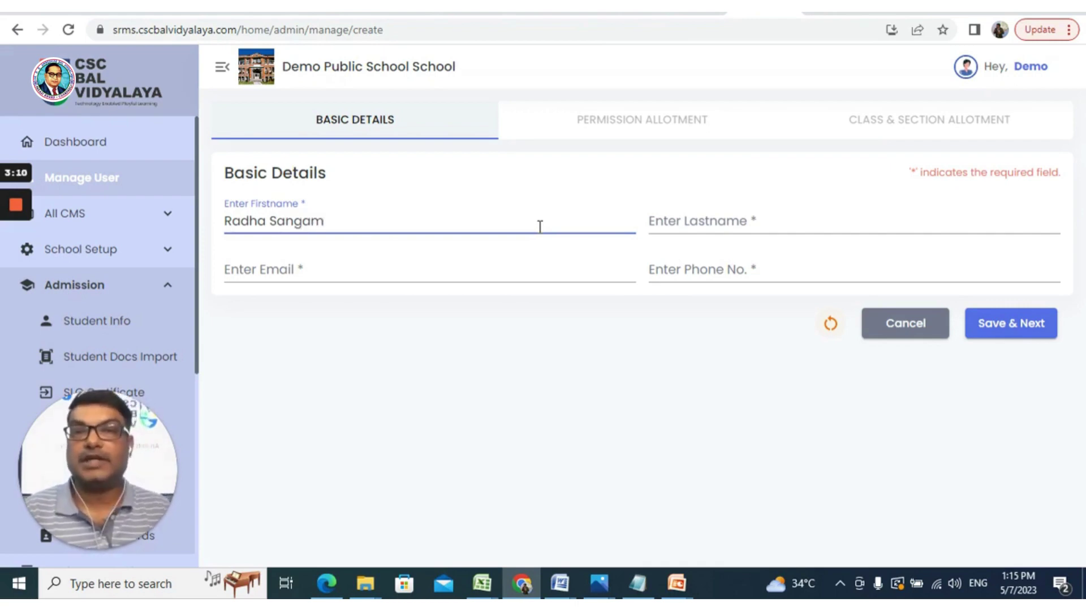
# Step: Trim the first-name field to the given name and enter the surname as last name
pyautogui.click(683, 221)
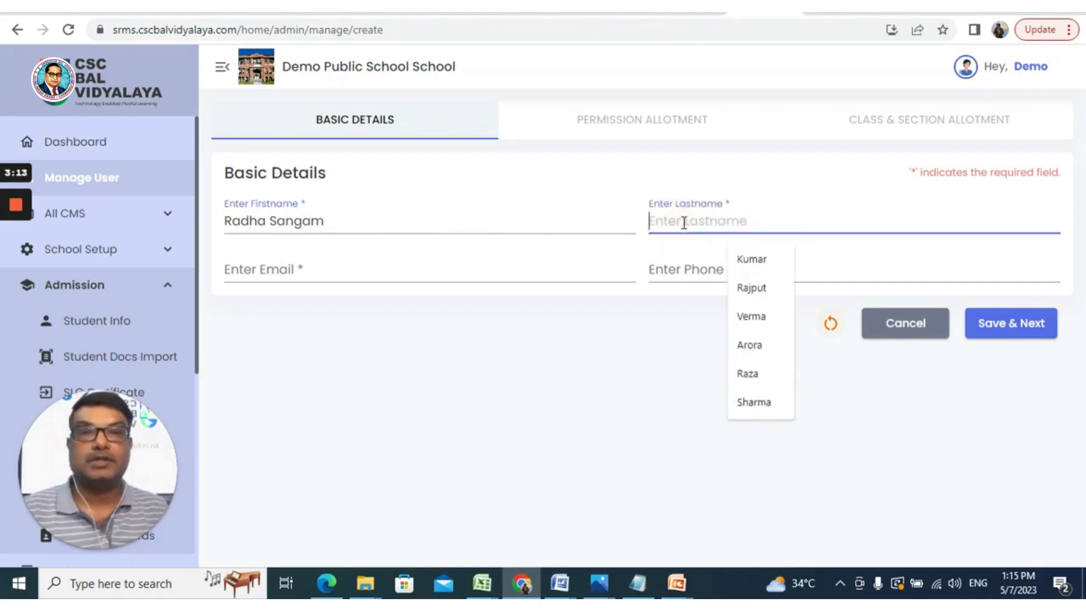
pyautogui.click(381, 220)
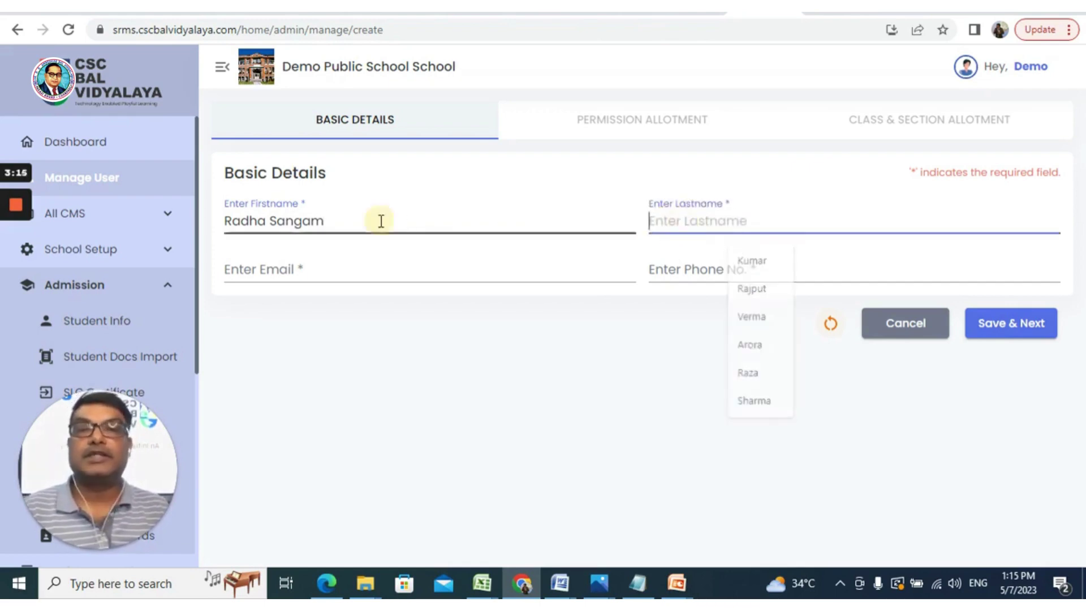
pyautogui.press('BackSpace')
pyautogui.press('BackSpace')
pyautogui.press('BackSpace')
pyautogui.press('BackSpace')
pyautogui.press('BackSpace')
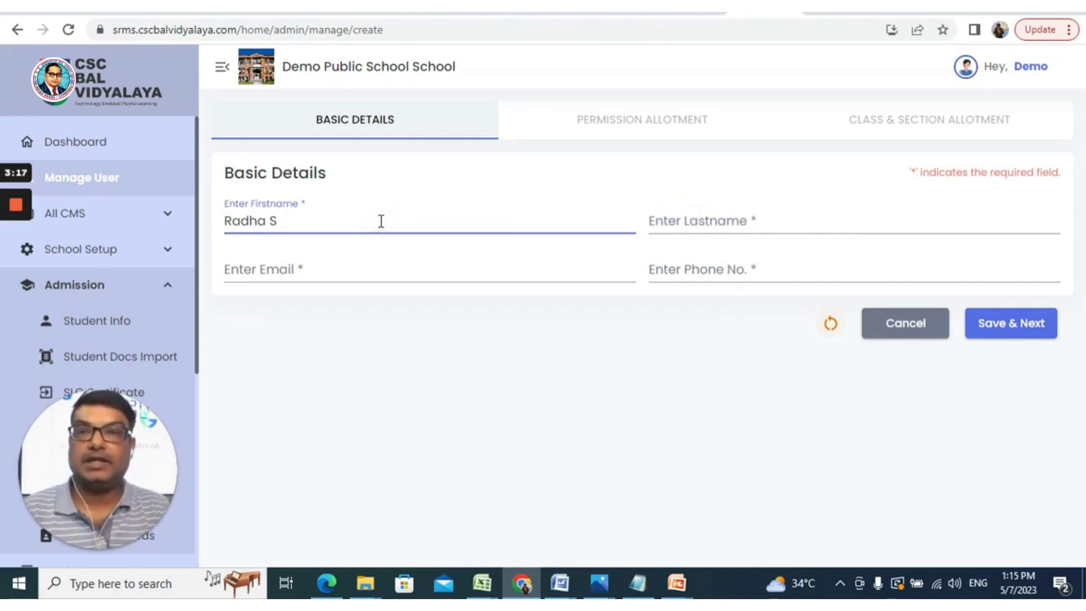
pyautogui.press('BackSpace')
pyautogui.press('BackSpace')
pyautogui.click(653, 222)
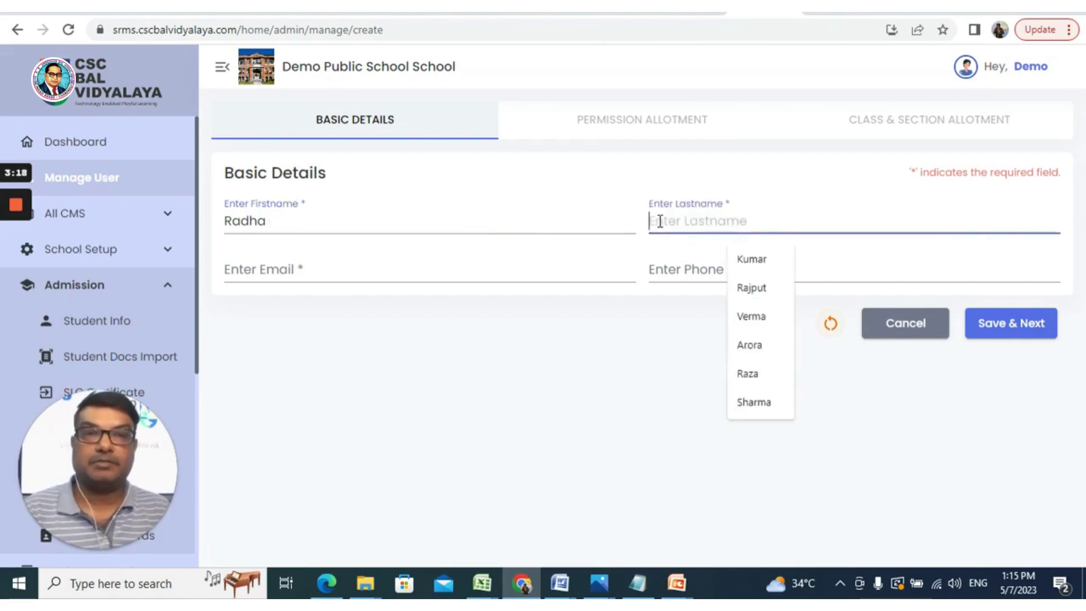
pyautogui.write('Sangam')
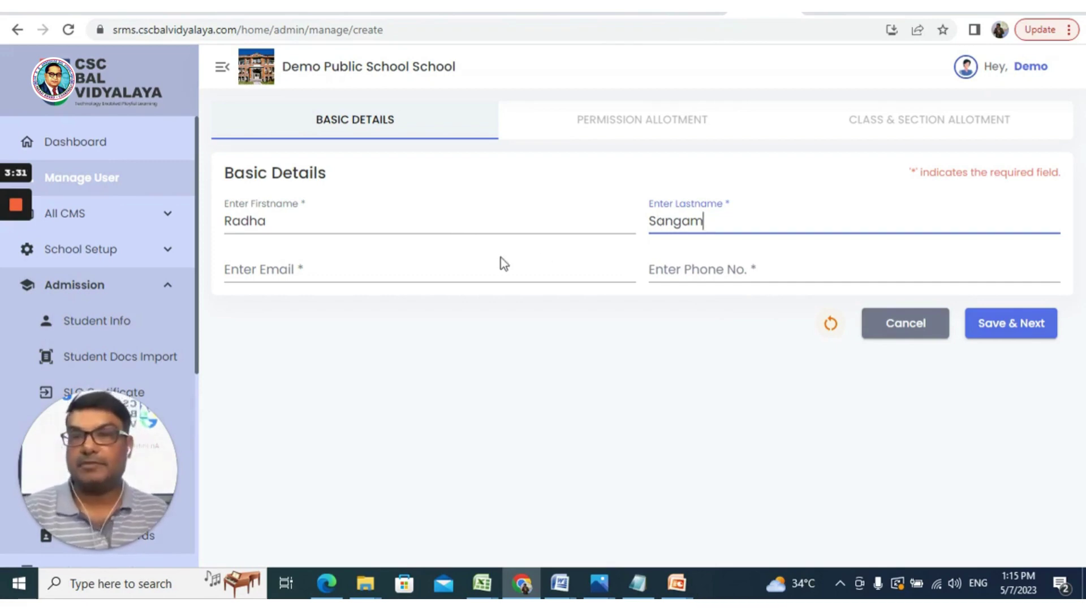
# Step: Enter the user's e-mail address and pick a saved phone number from autofill
pyautogui.click(488, 269)
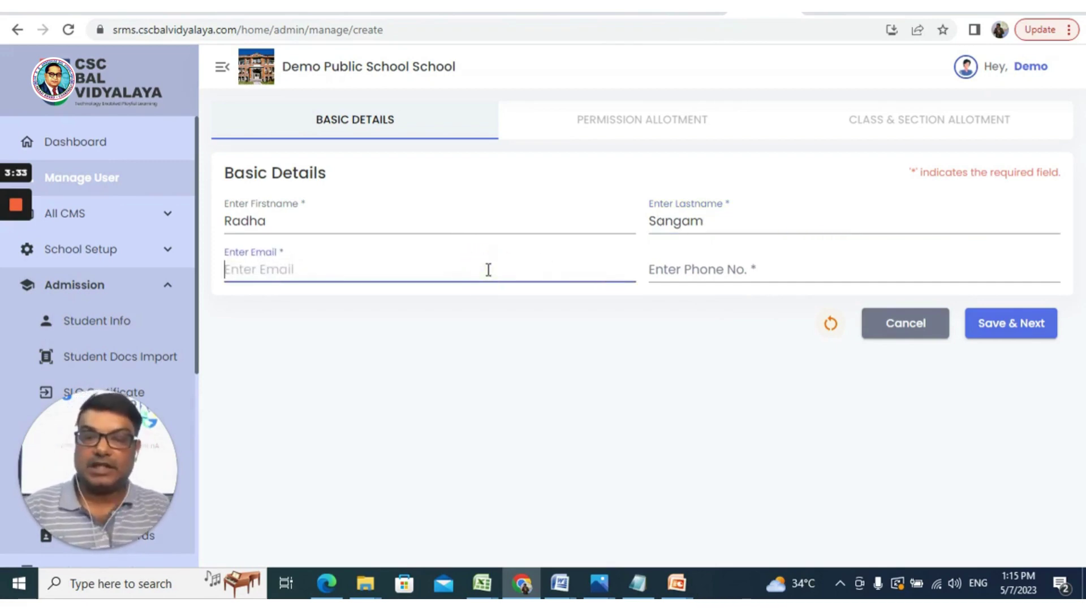
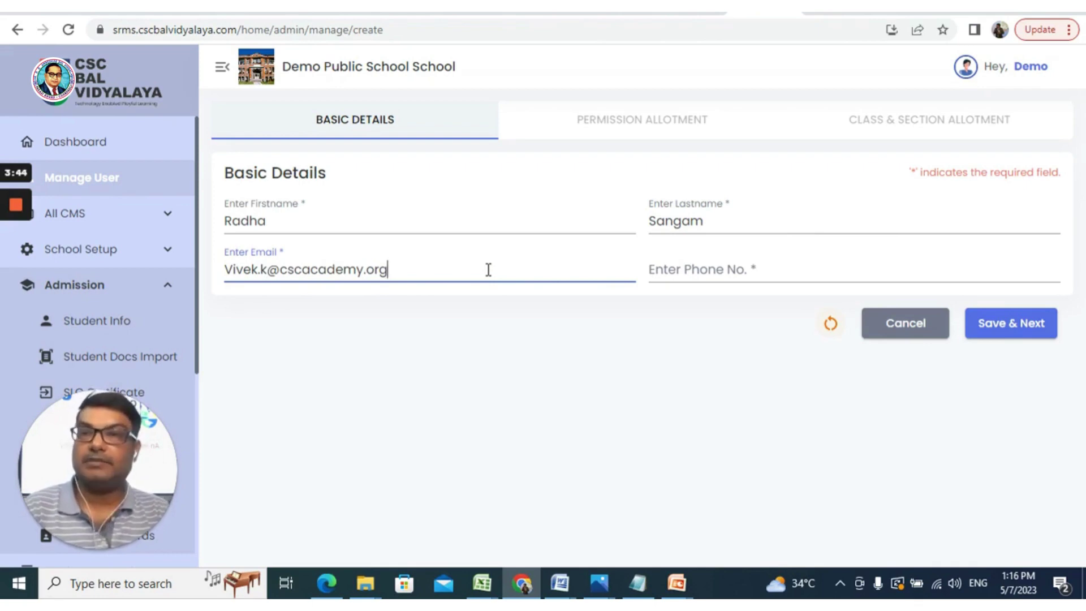
pyautogui.click(656, 270)
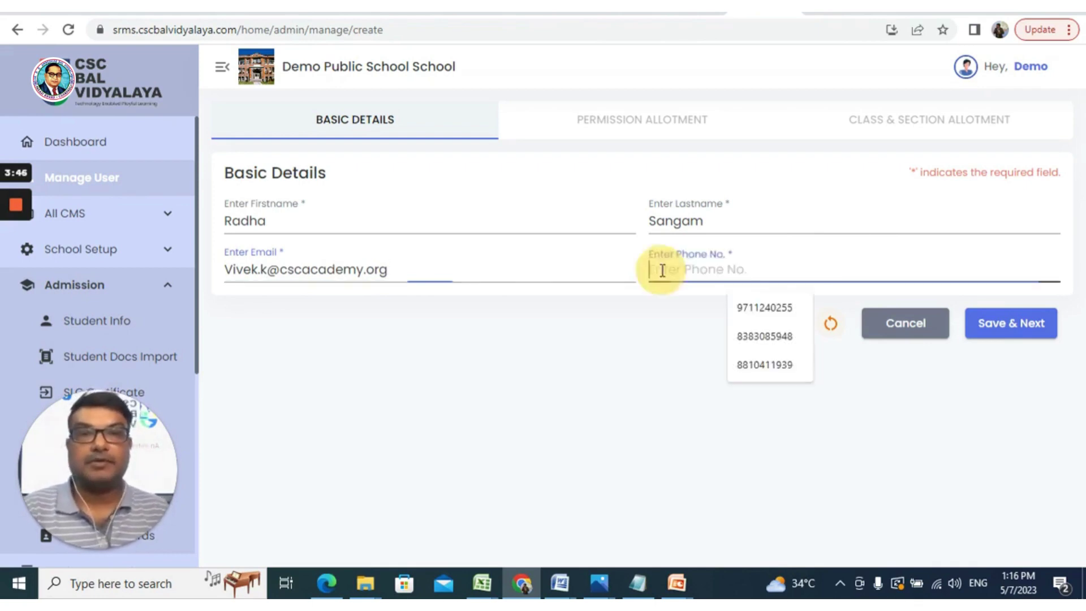
pyautogui.click(739, 308)
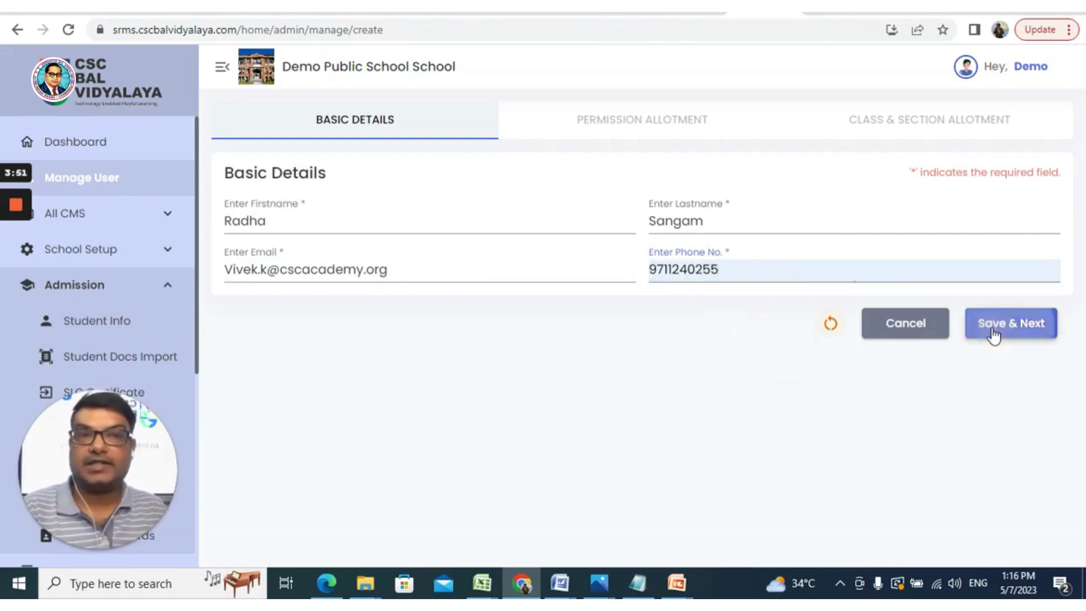
# Step: Save the basic details and continue to the Permission Allotment tab
pyautogui.click(993, 331)
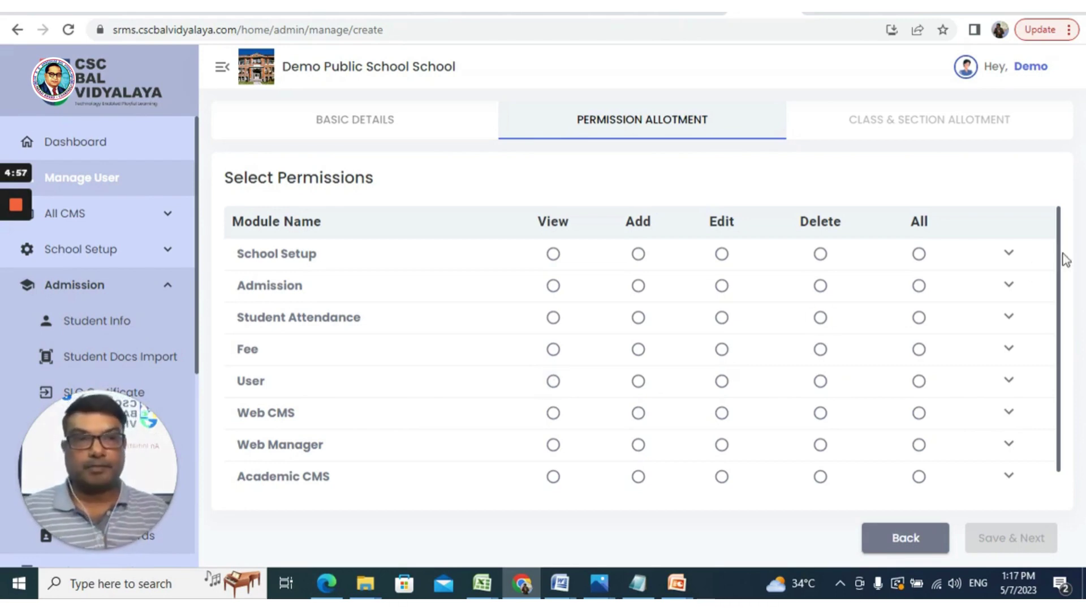
# Step: Expand School Setup's sub-module permissions, review them, then collapse the row again
pyautogui.click(1009, 254)
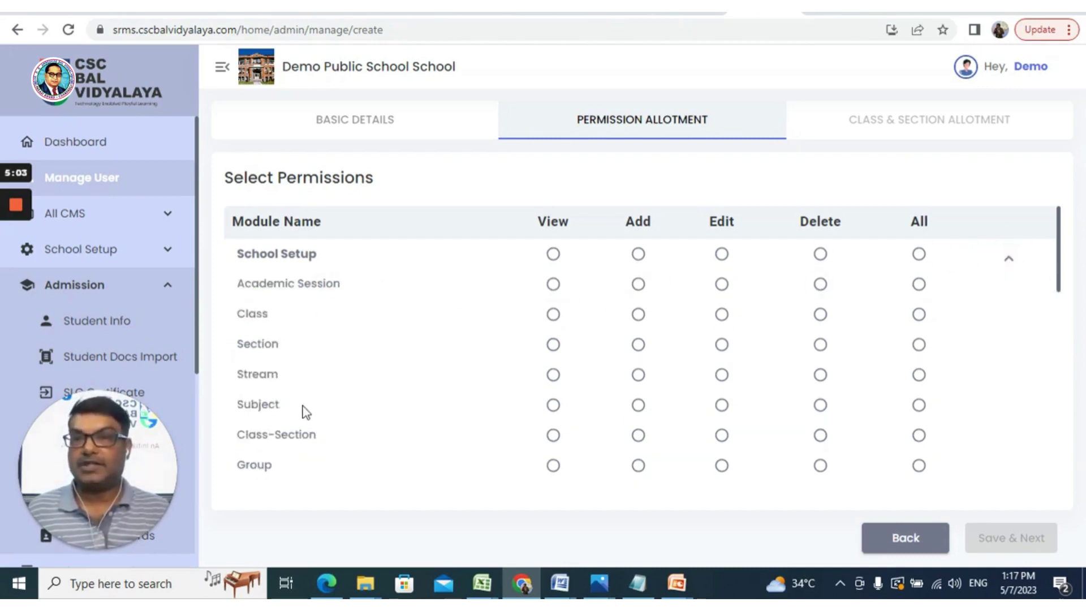
pyautogui.scroll(-3, 303, 441)
pyautogui.scroll(-2, 310, 460)
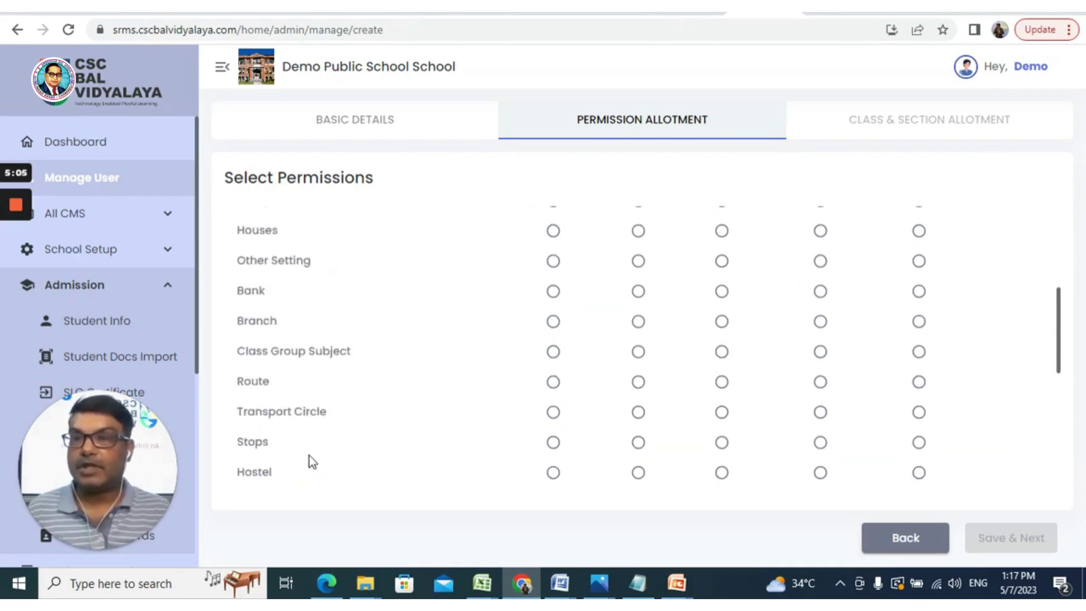
pyautogui.scroll(-2, 310, 454)
pyautogui.scroll(5, 314, 455)
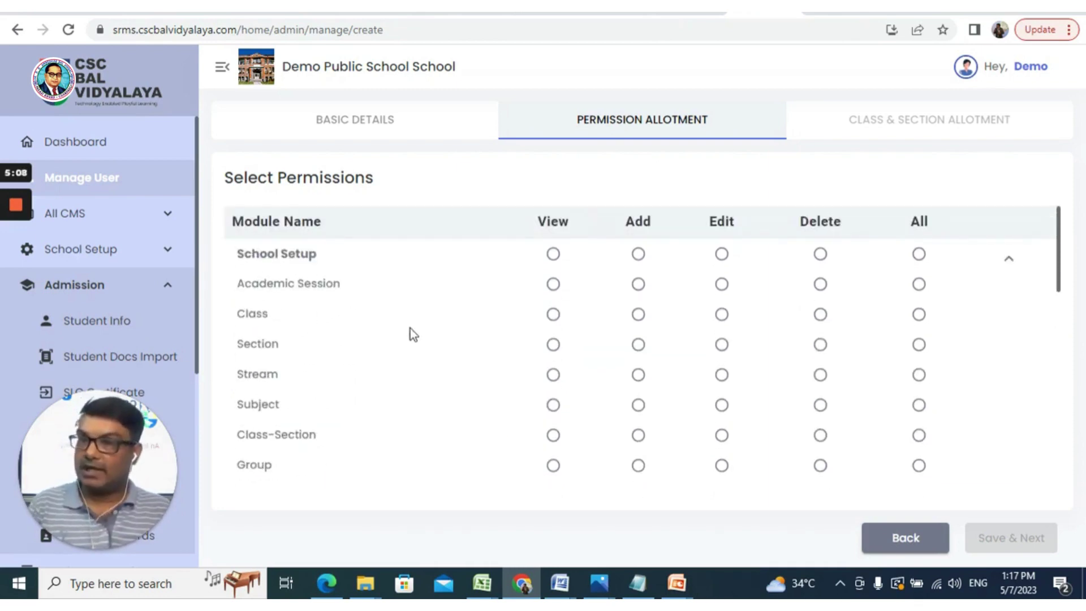
pyautogui.scroll(-3, 412, 337)
pyautogui.scroll(-5, 412, 339)
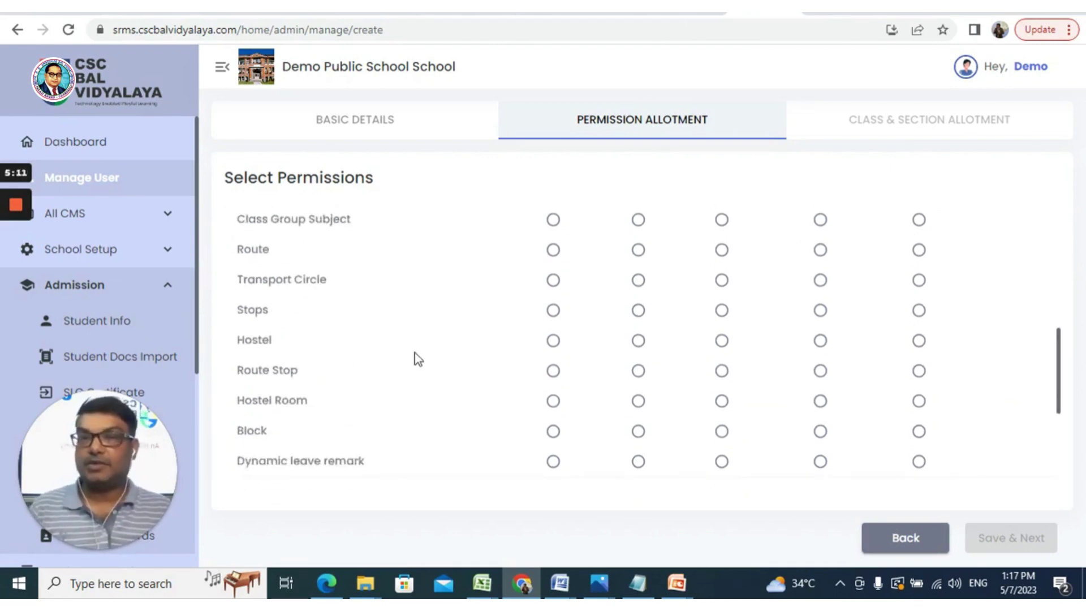
pyautogui.scroll(-2, 417, 359)
pyautogui.scroll(10, 419, 361)
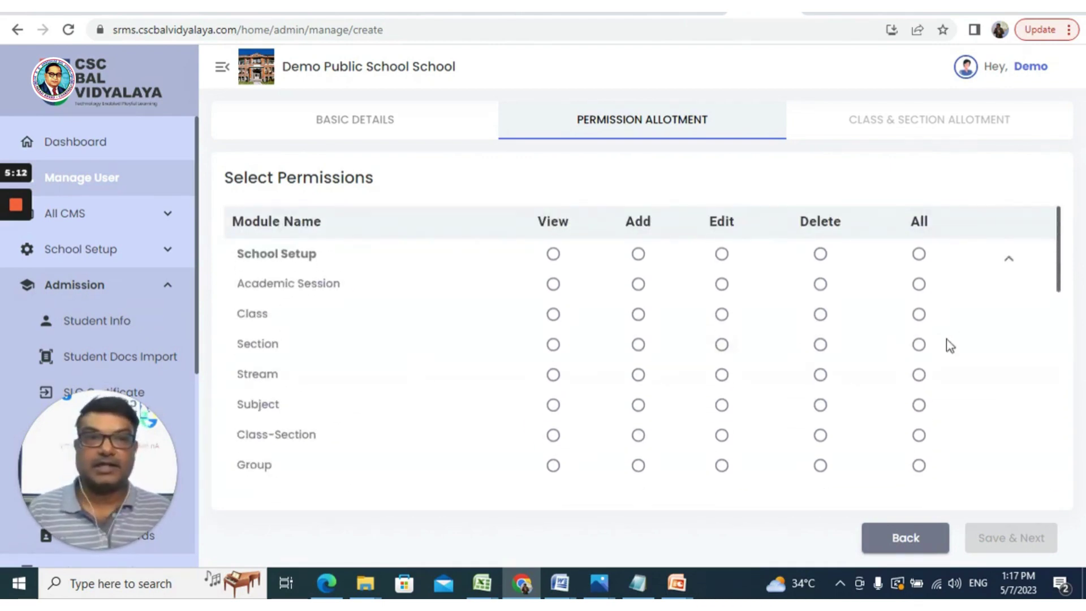
pyautogui.click(1008, 259)
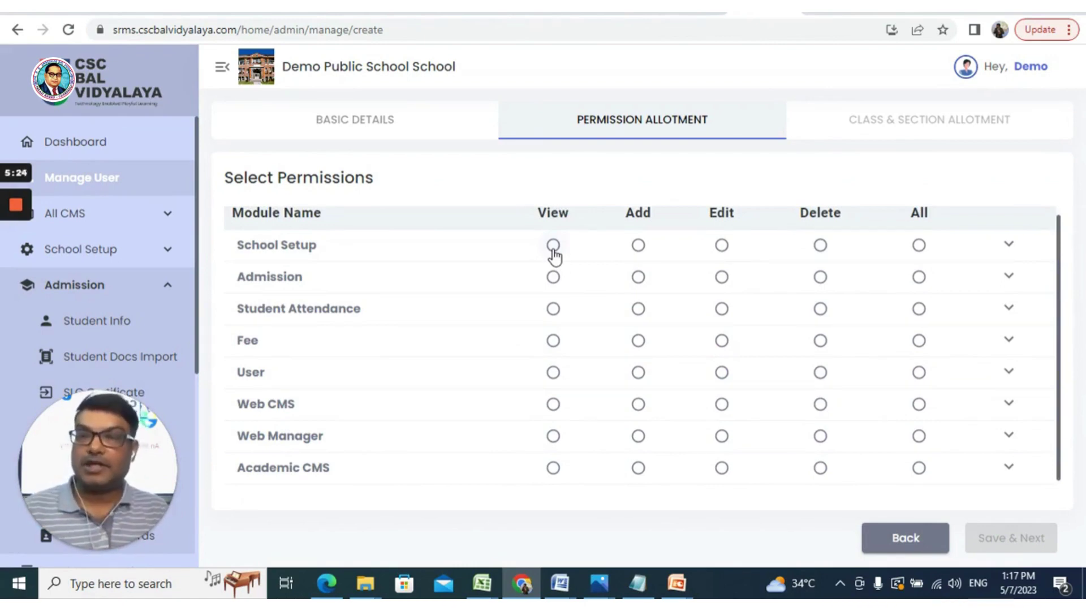
# Step: Grant View on School Setup, Admission and Fee, and full rights on Student Attendance
pyautogui.click(553, 247)
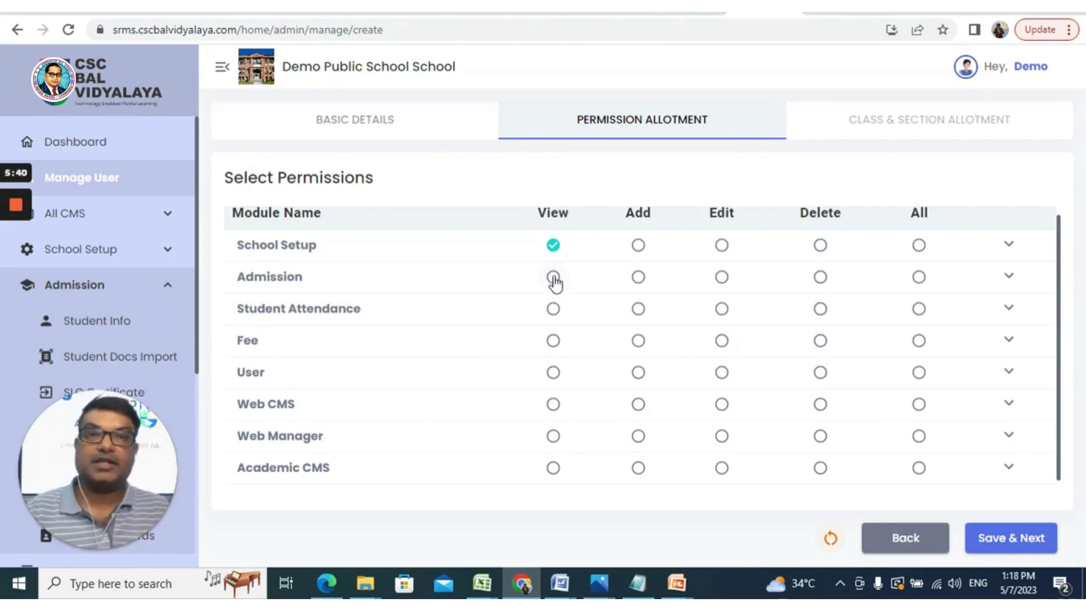
pyautogui.click(553, 278)
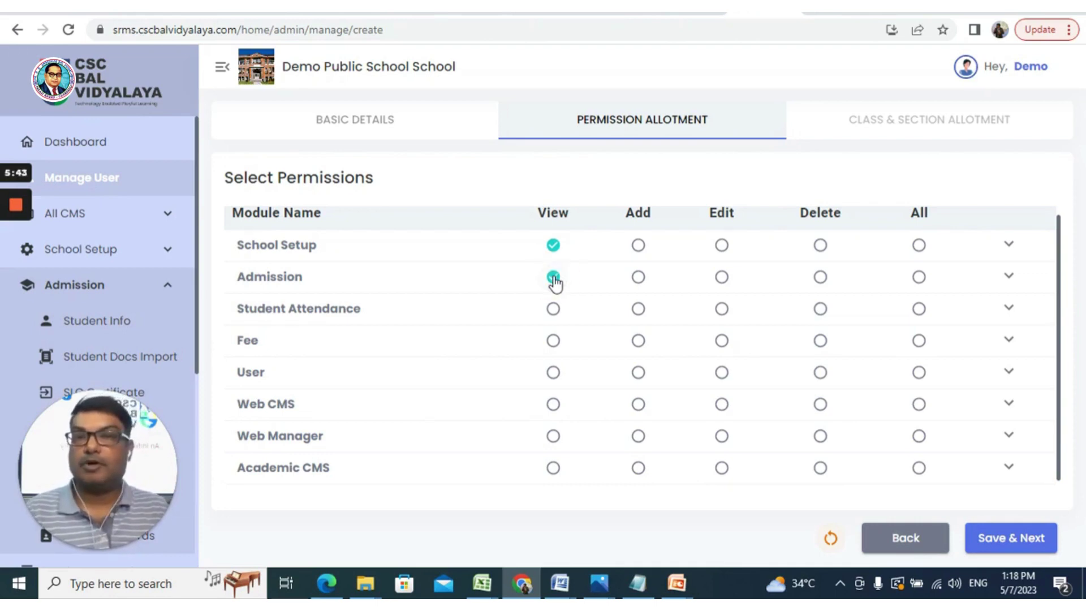
pyautogui.click(919, 308)
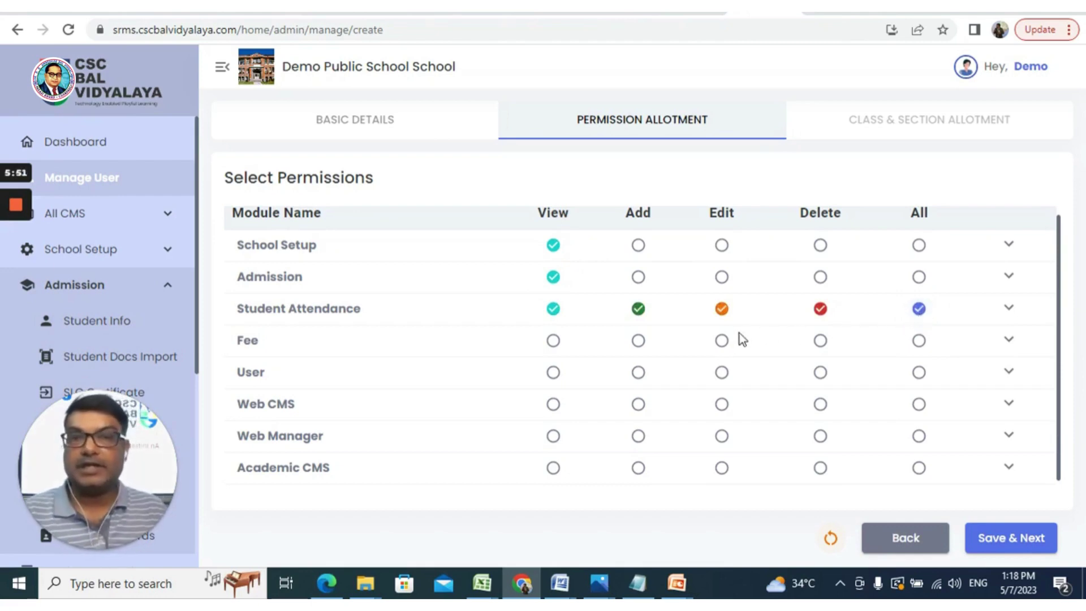
pyautogui.click(821, 310)
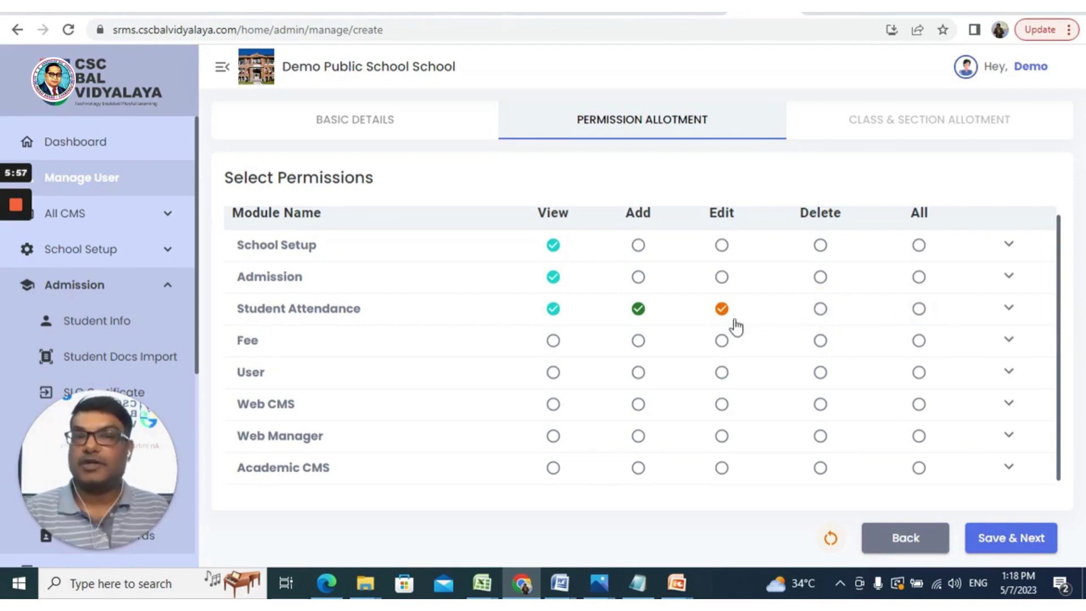
pyautogui.click(919, 311)
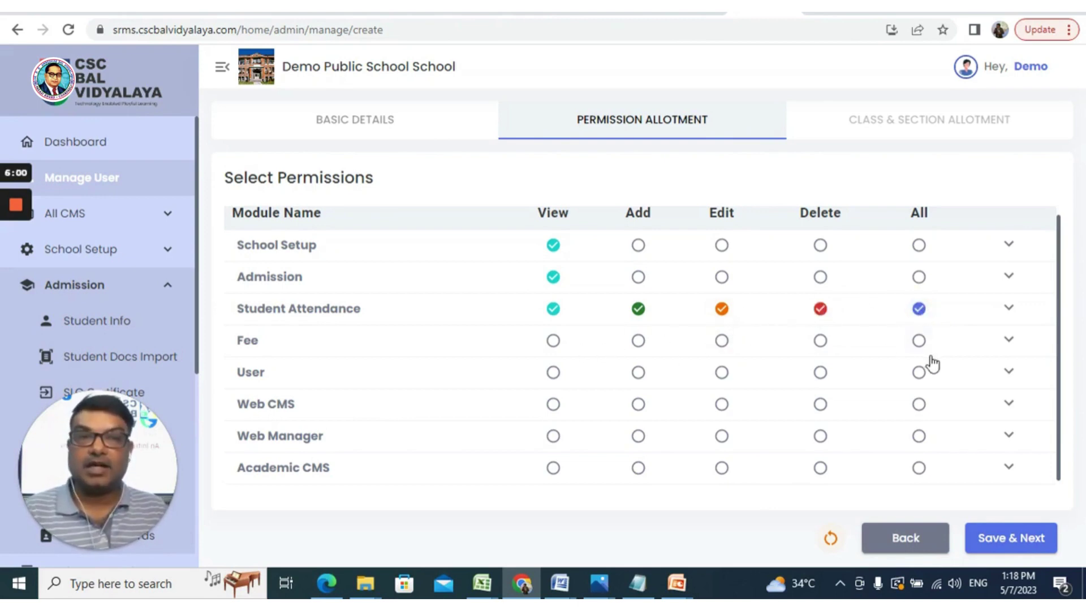
pyautogui.click(921, 341)
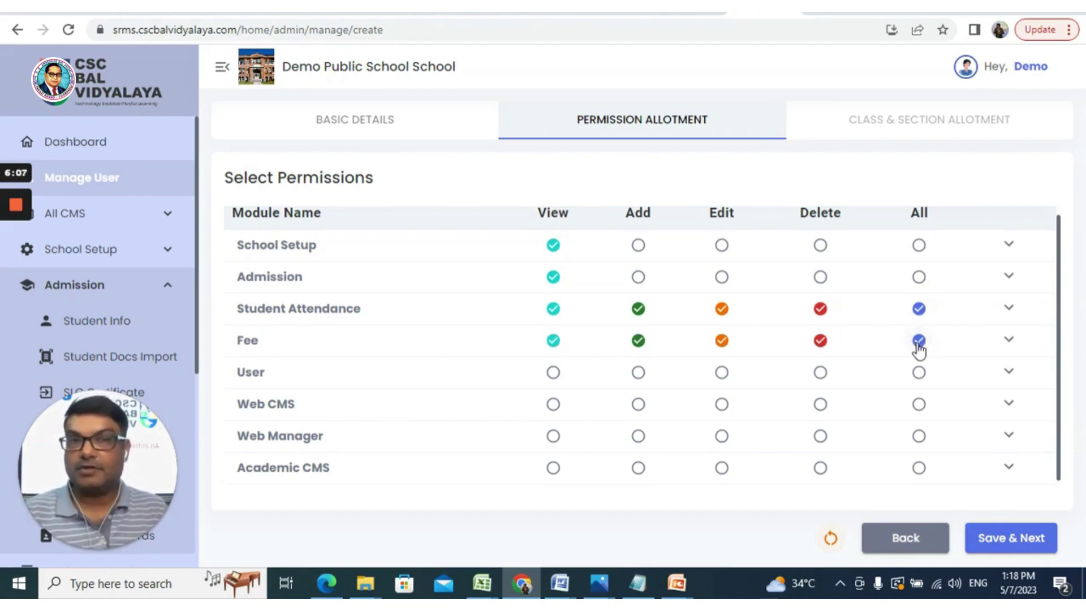
pyautogui.click(917, 342)
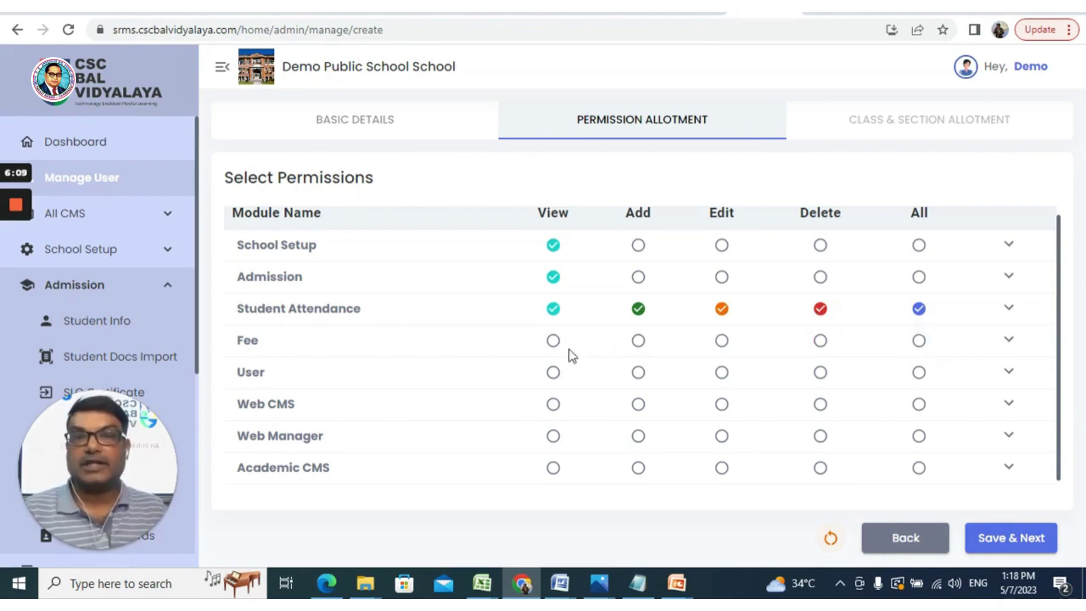
pyautogui.click(554, 344)
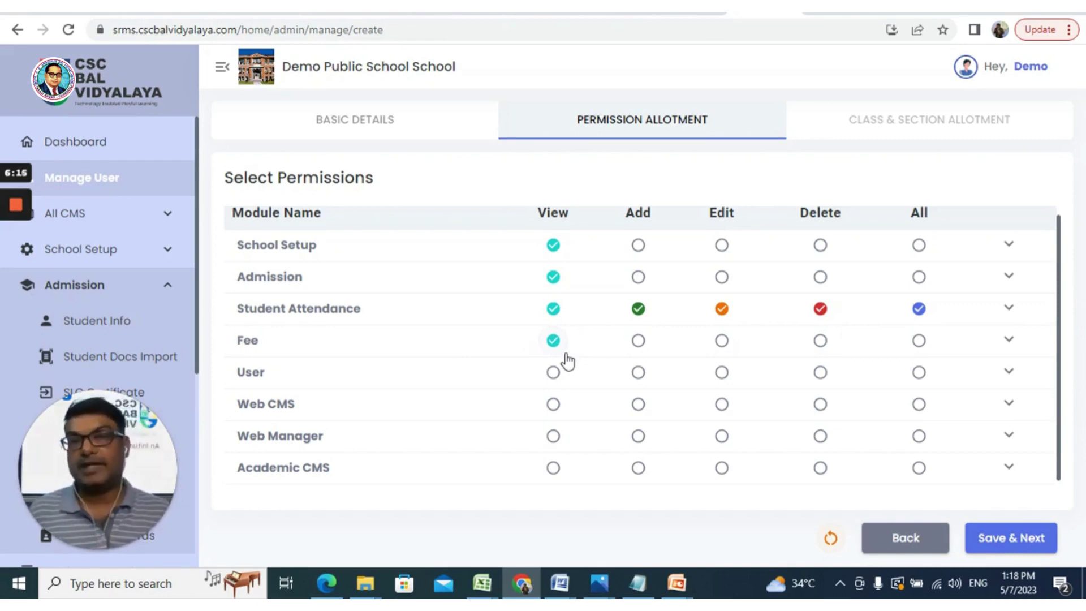
# Step: Grant View on User, Web CMS and Web Manager, and full rights on Academic CMS, Fee and Admission
pyautogui.click(557, 375)
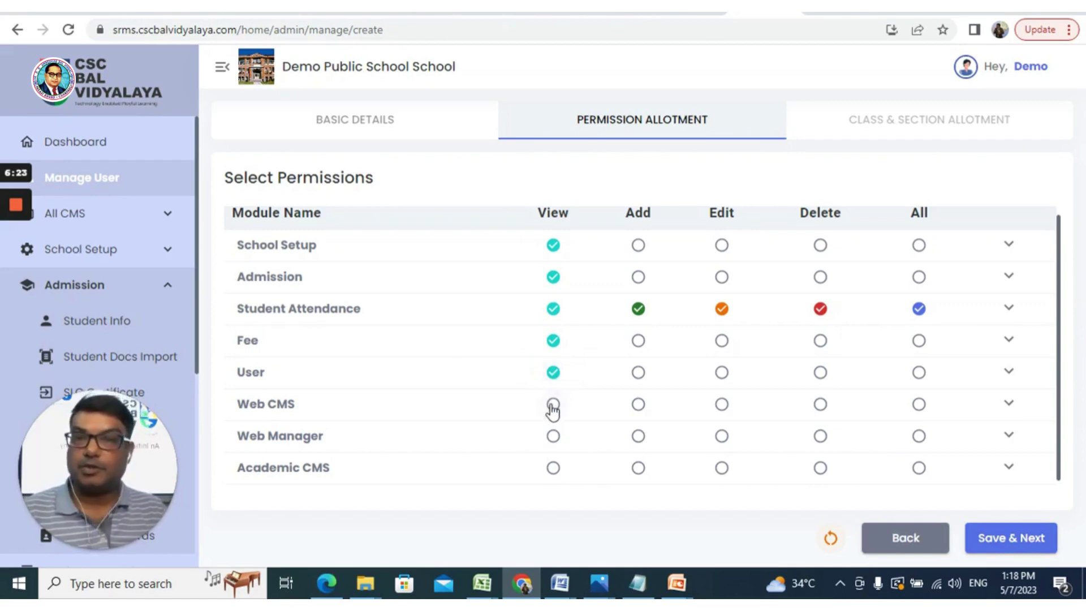
pyautogui.click(552, 405)
pyautogui.click(553, 436)
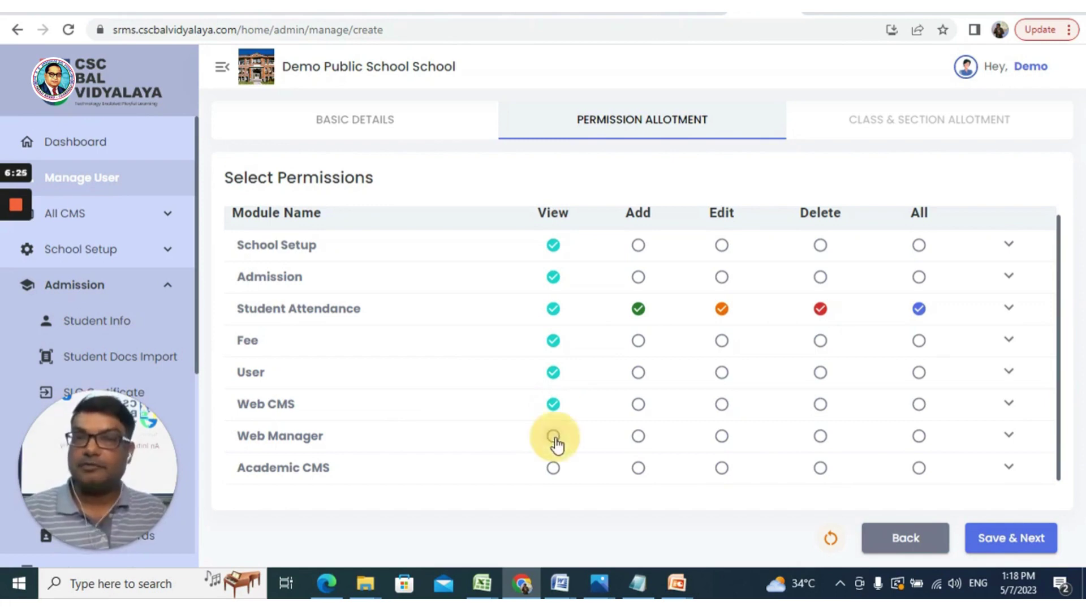
pyautogui.click(918, 468)
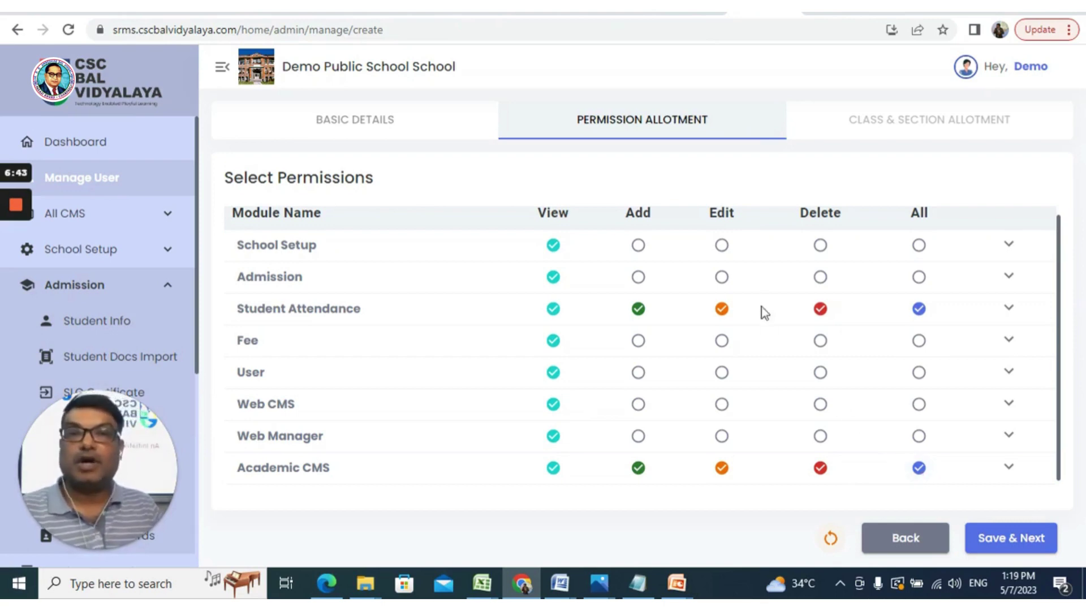
pyautogui.click(919, 341)
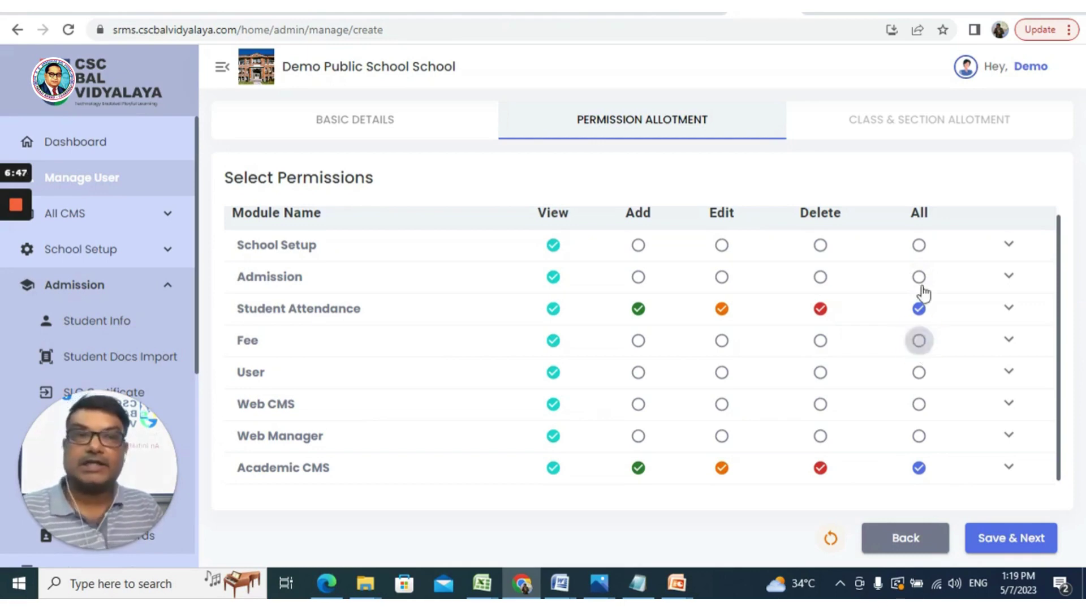
pyautogui.click(920, 278)
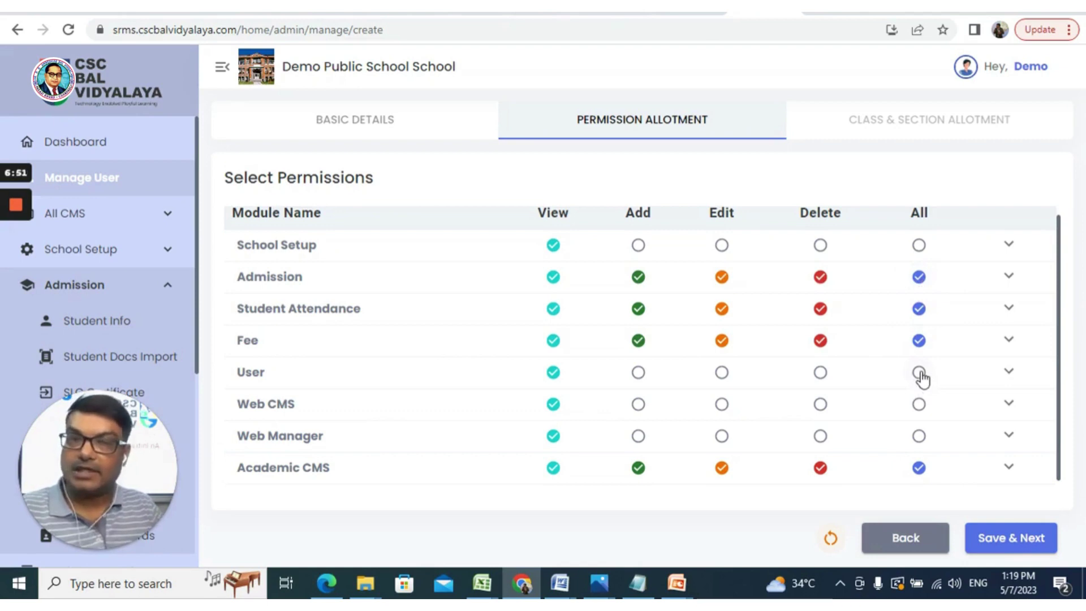
# Step: Save permissions and allot the Student Attendance module to class Nursery A
pyautogui.click(995, 544)
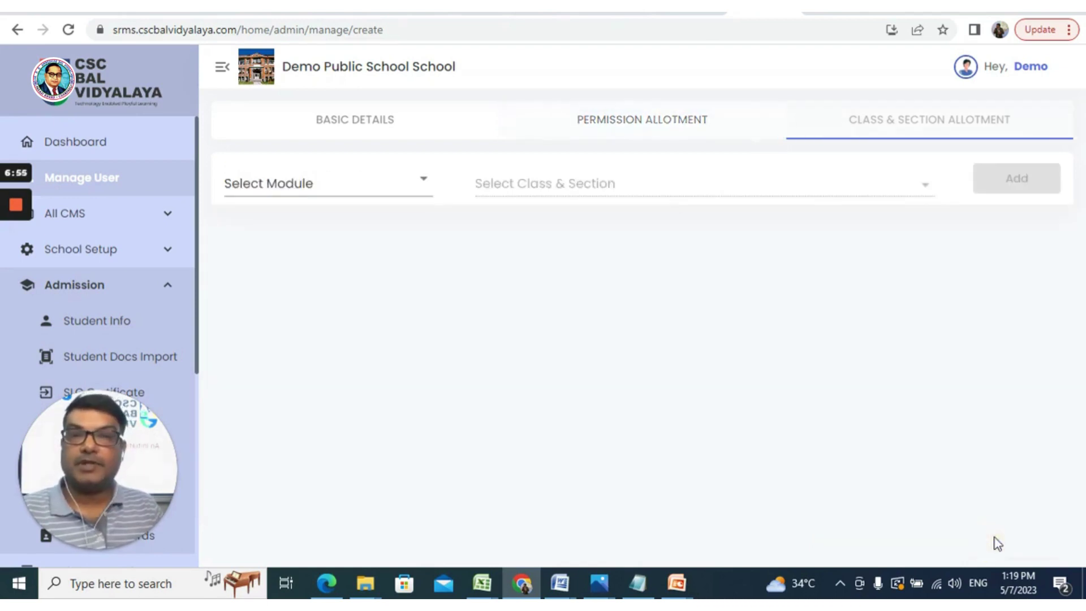
pyautogui.click(424, 182)
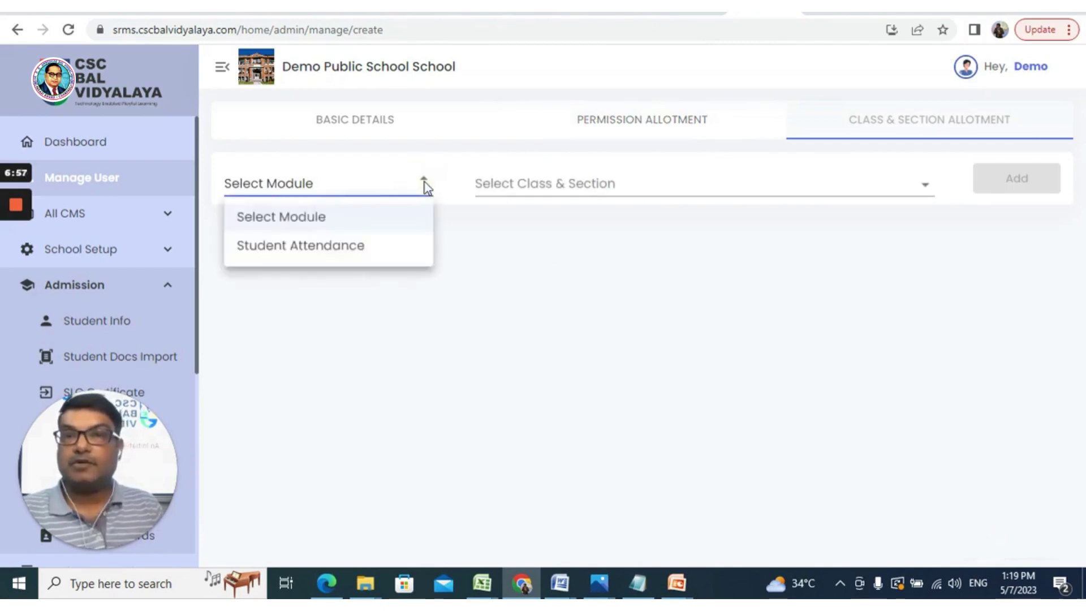
pyautogui.click(356, 249)
pyautogui.click(636, 186)
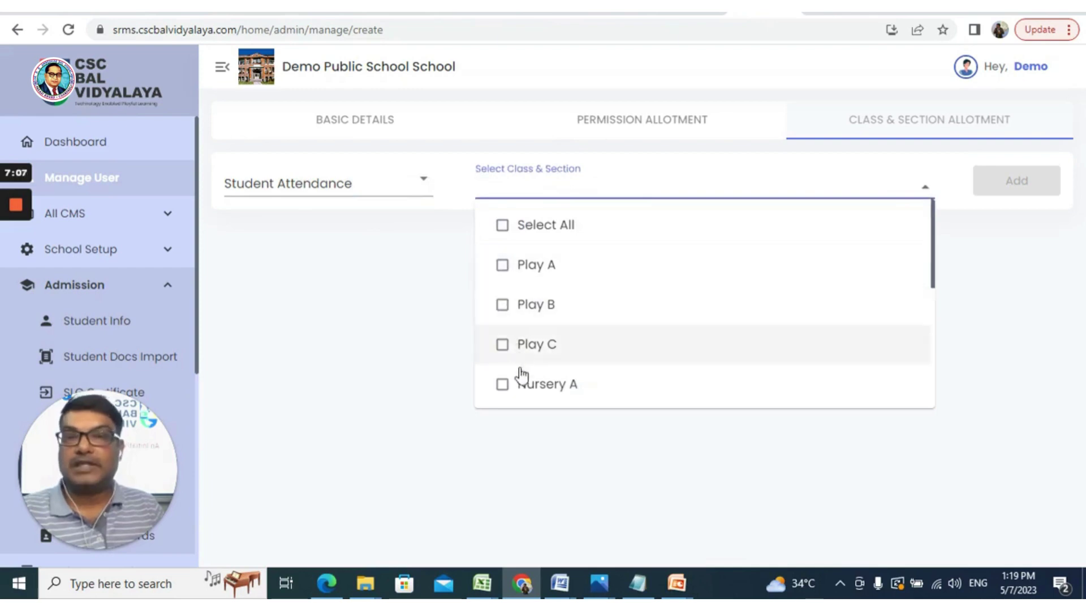
pyautogui.scroll(-5, 523, 373)
pyautogui.scroll(5, 500, 315)
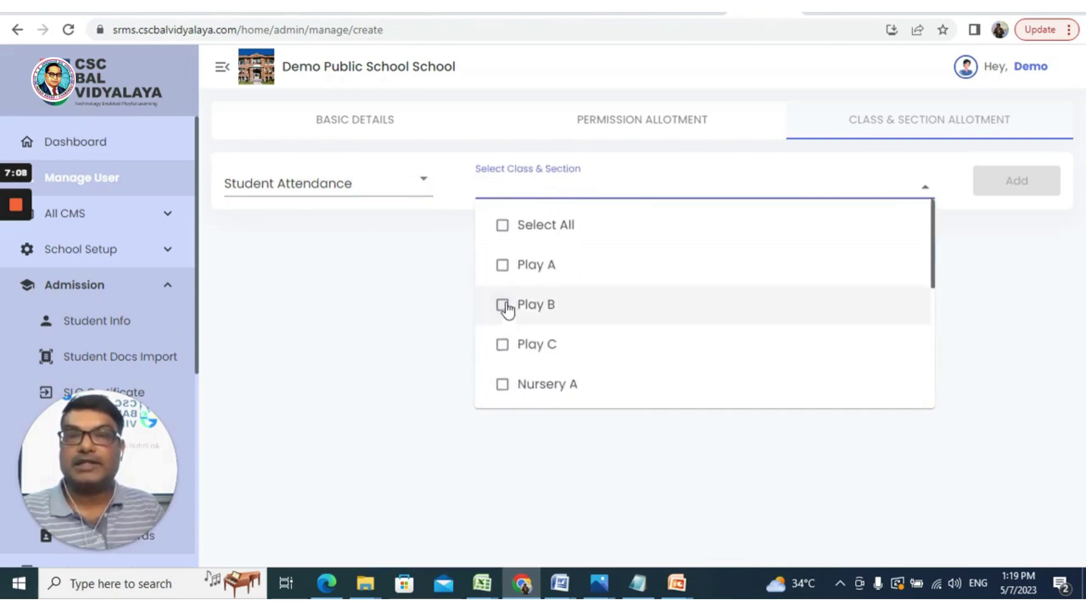
pyautogui.click(510, 385)
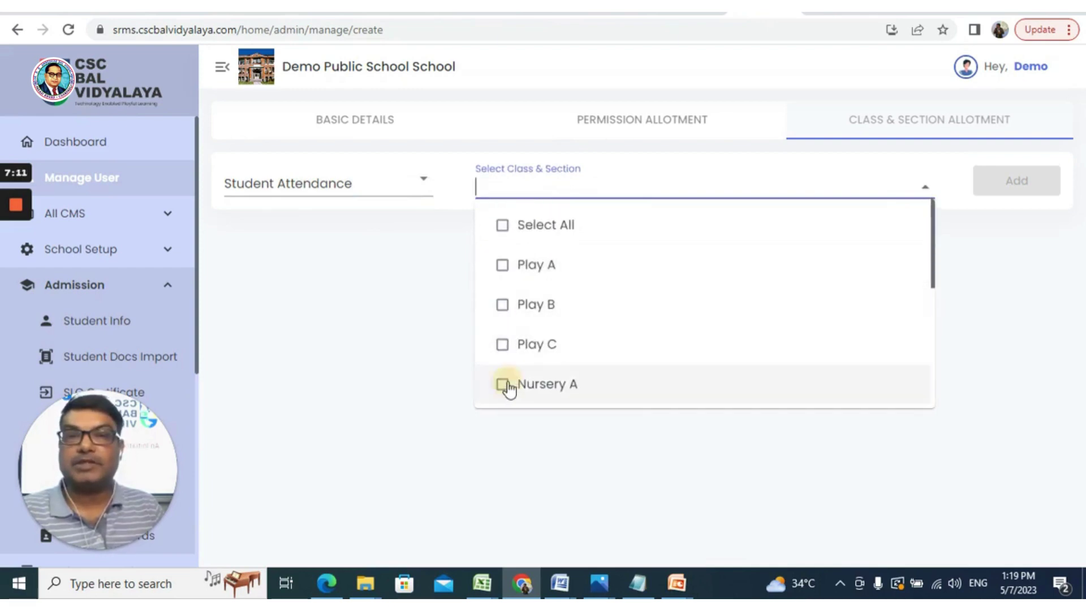
pyautogui.click(1001, 292)
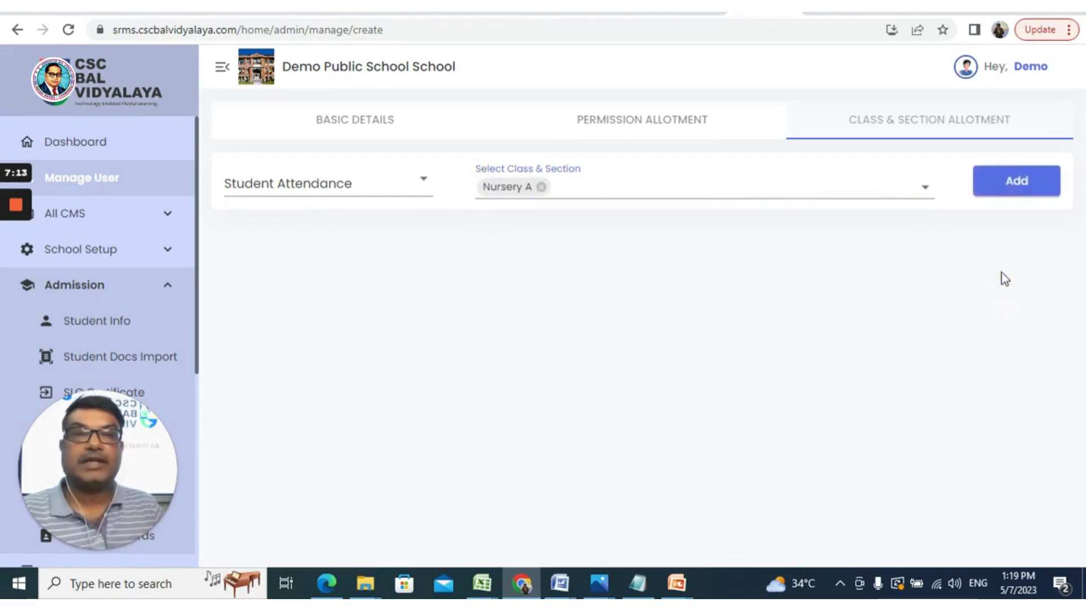
pyautogui.click(996, 186)
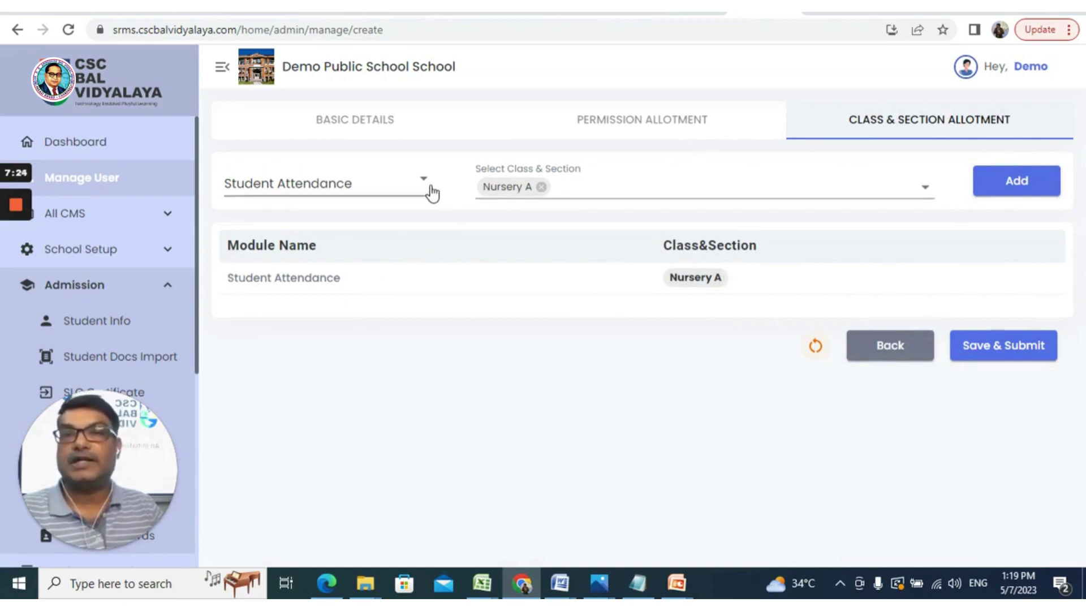
pyautogui.click(652, 133)
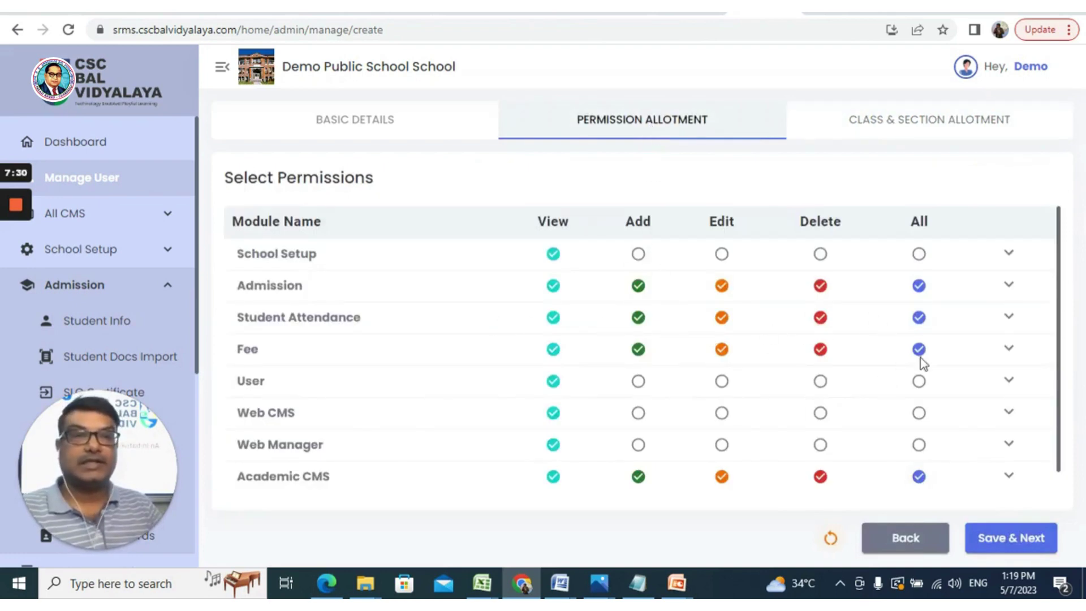
pyautogui.click(867, 136)
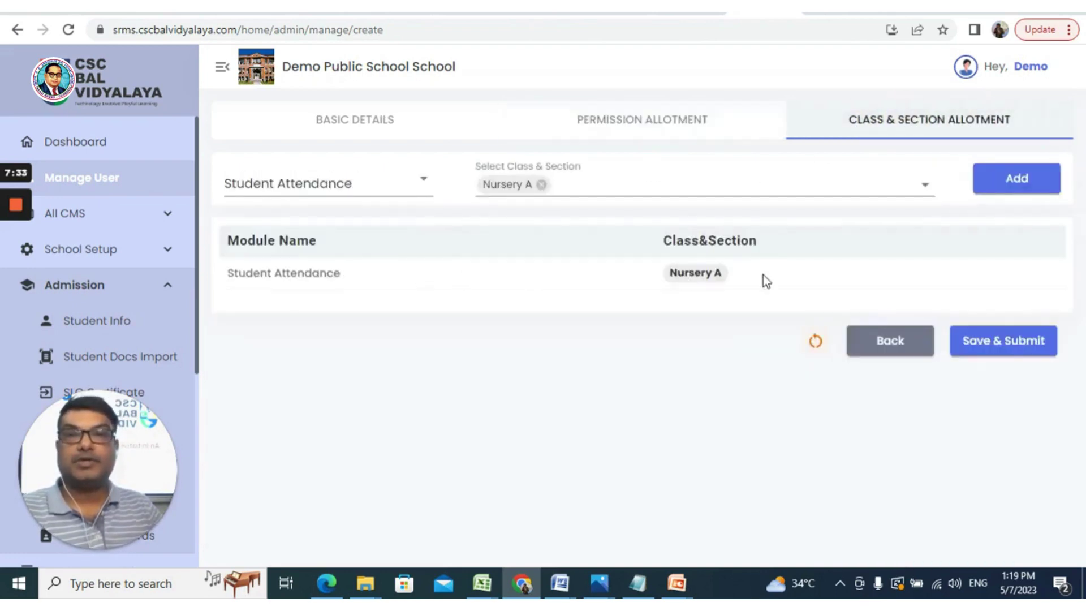
pyautogui.click(989, 342)
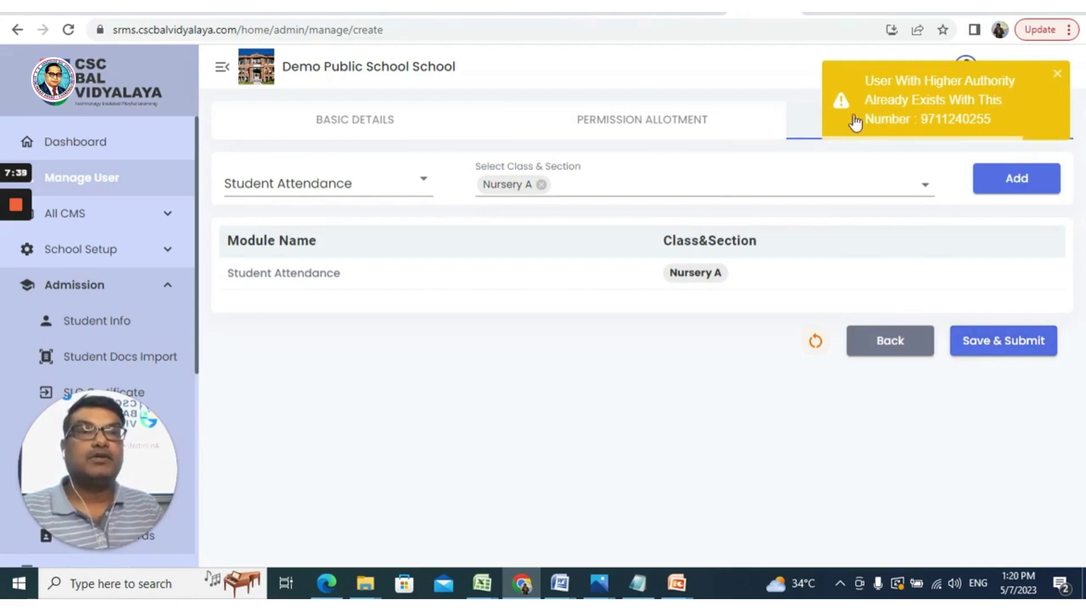
pyautogui.click(1055, 76)
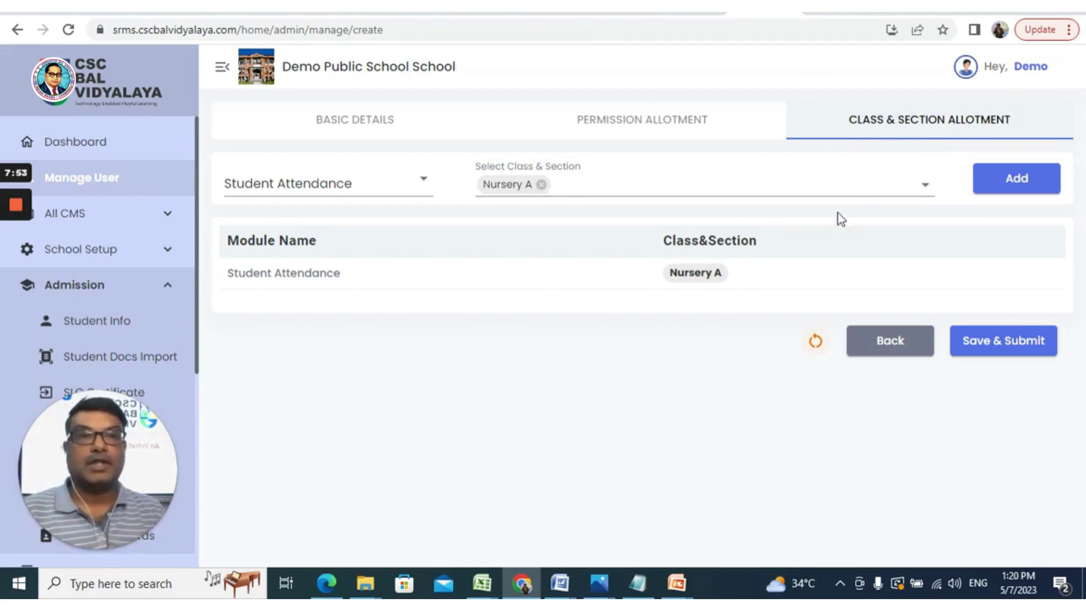
# Step: Return to Basic Details, open the Manage User list and highlight the last user's username
pyautogui.click(359, 126)
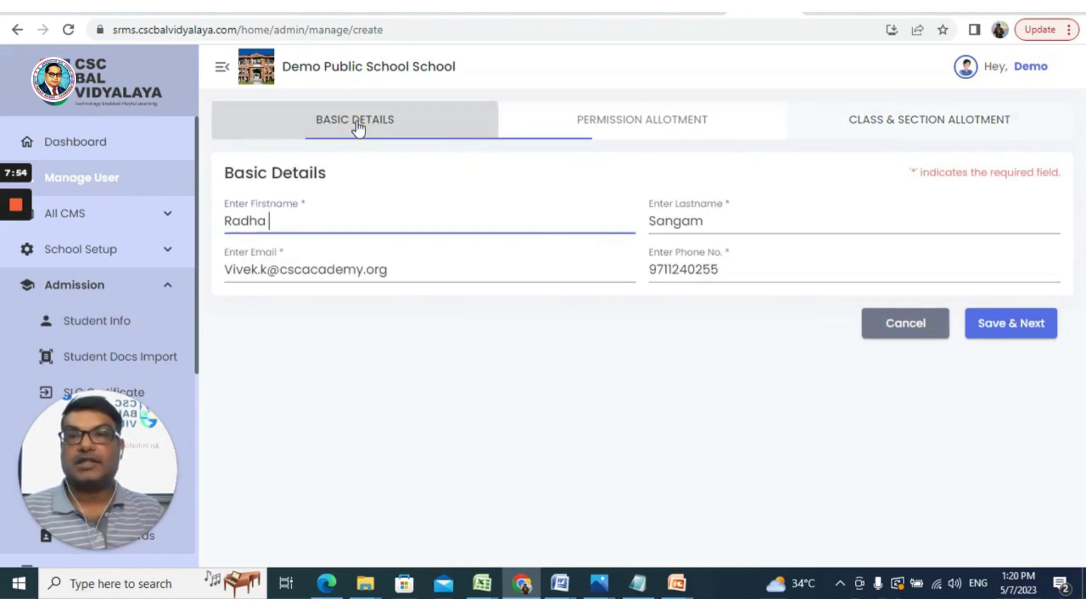
pyautogui.click(94, 180)
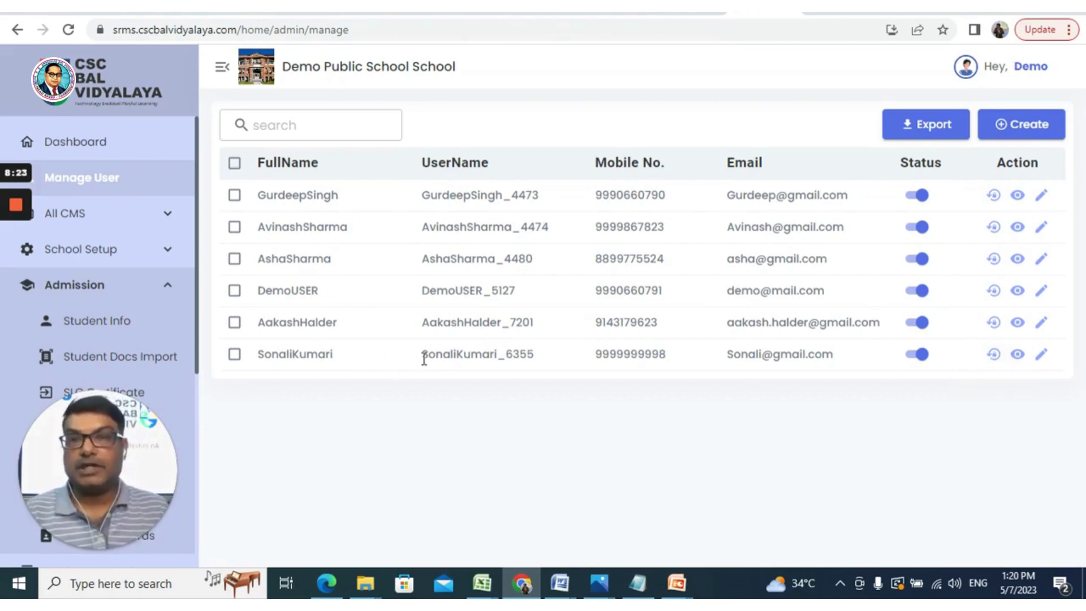
pyautogui.moveTo(422, 354); pyautogui.dragTo(535, 354)
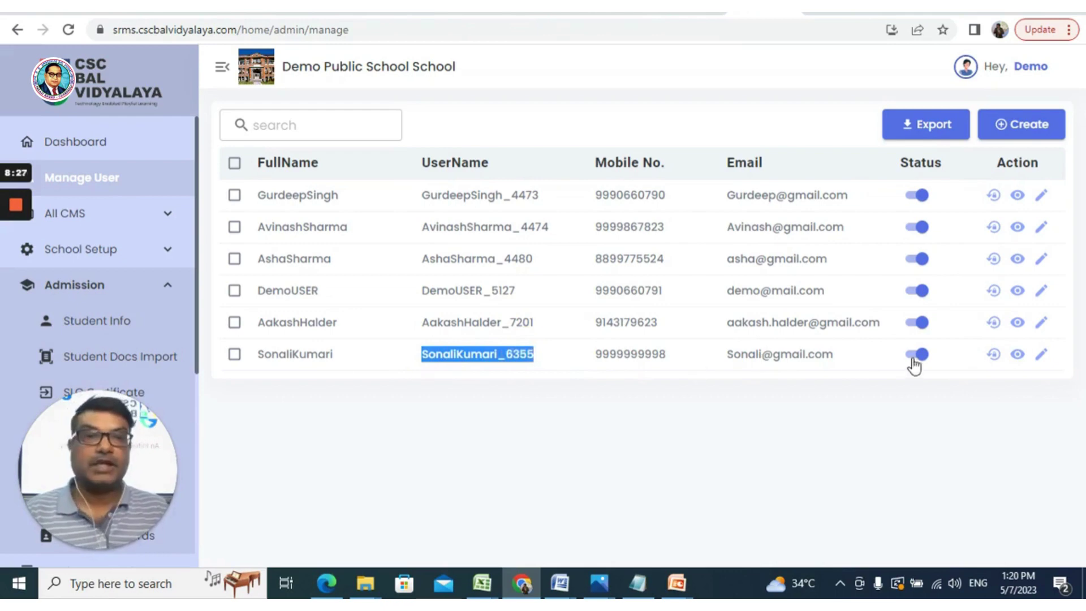
# Step: Open Reset Password for the last user and type a new password, shown in plain text
pyautogui.click(993, 355)
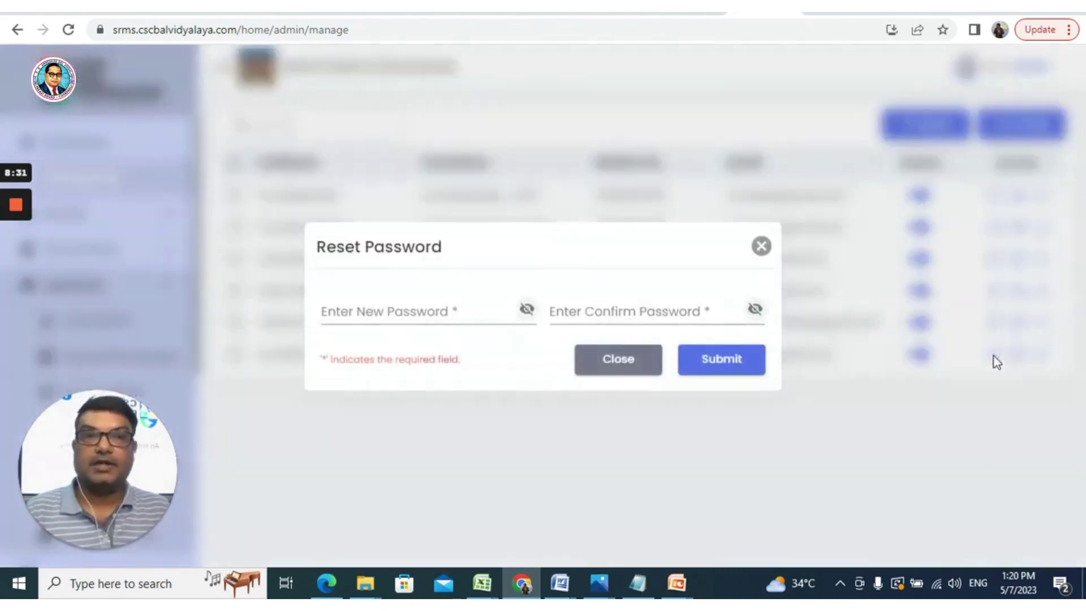
pyautogui.click(354, 310)
pyautogui.click(376, 313)
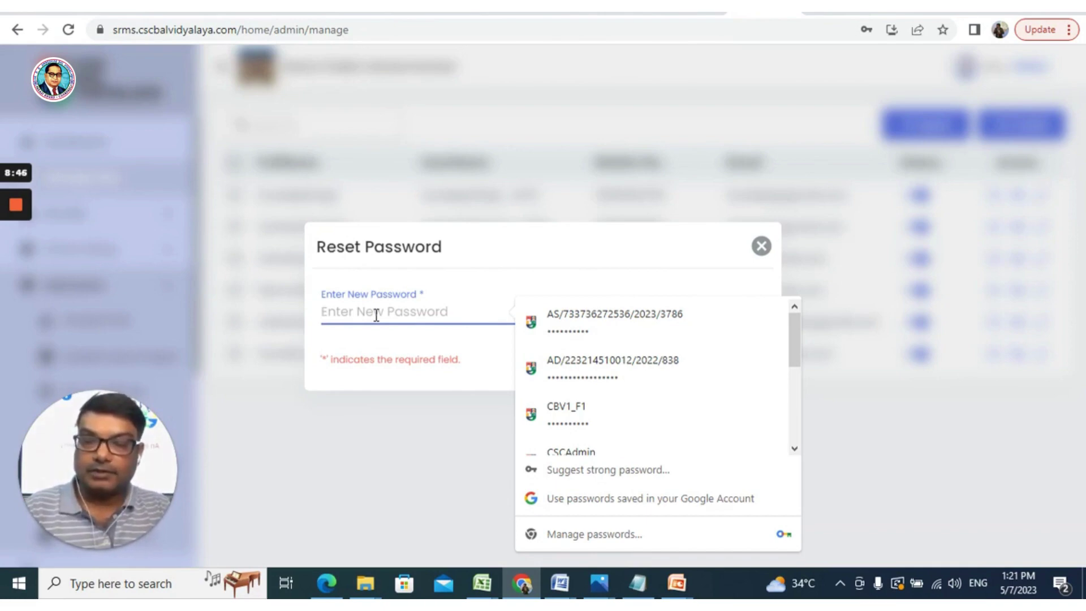
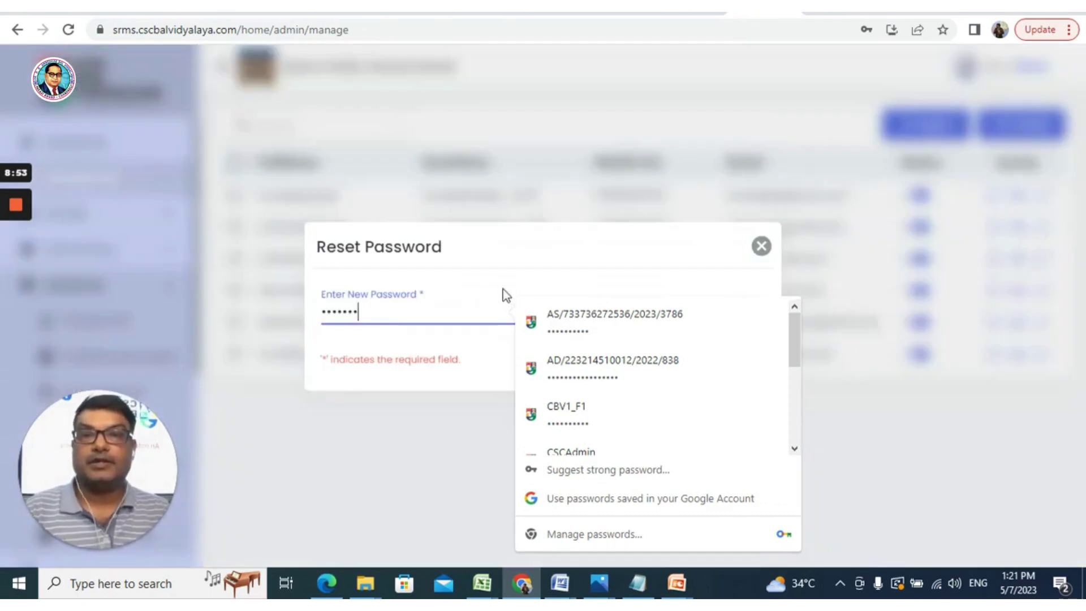
pyautogui.click(503, 290)
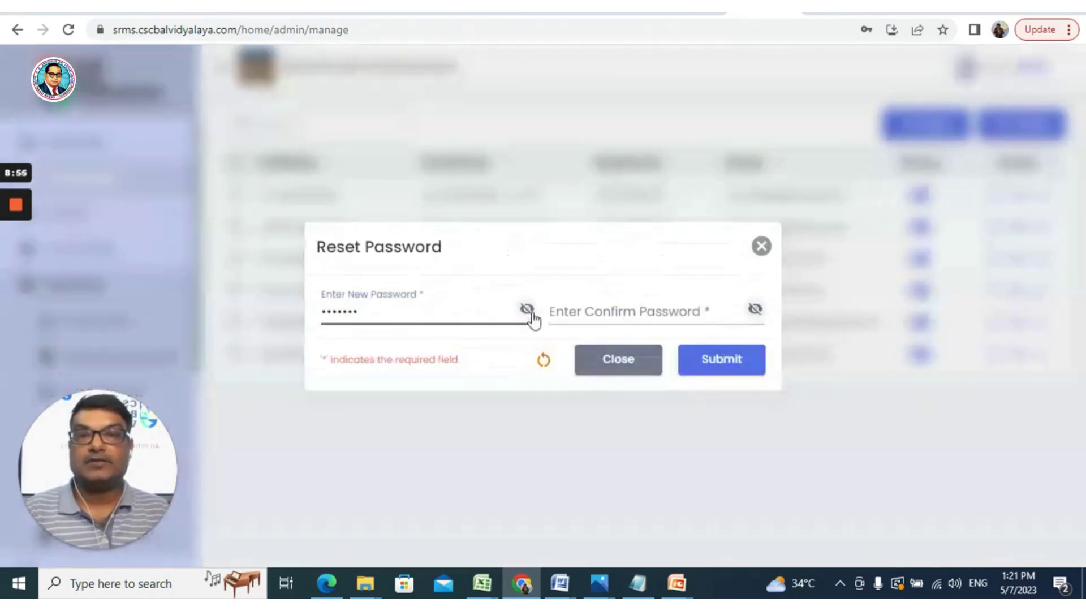
pyautogui.click(528, 311)
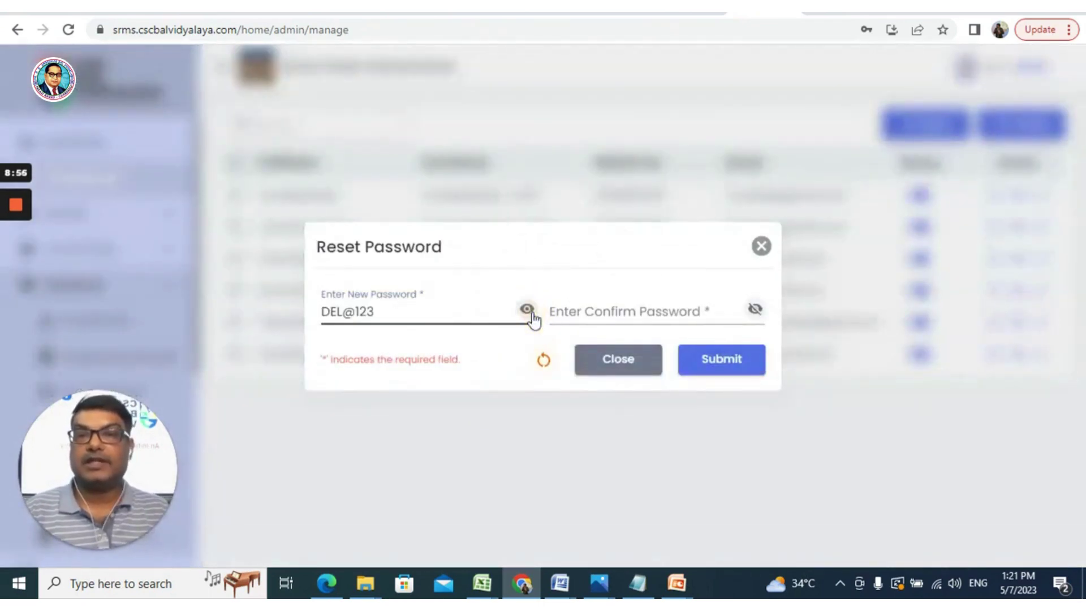
# Step: Fill in the confirmation password, make both entries match, and submit the reset
pyautogui.click(562, 311)
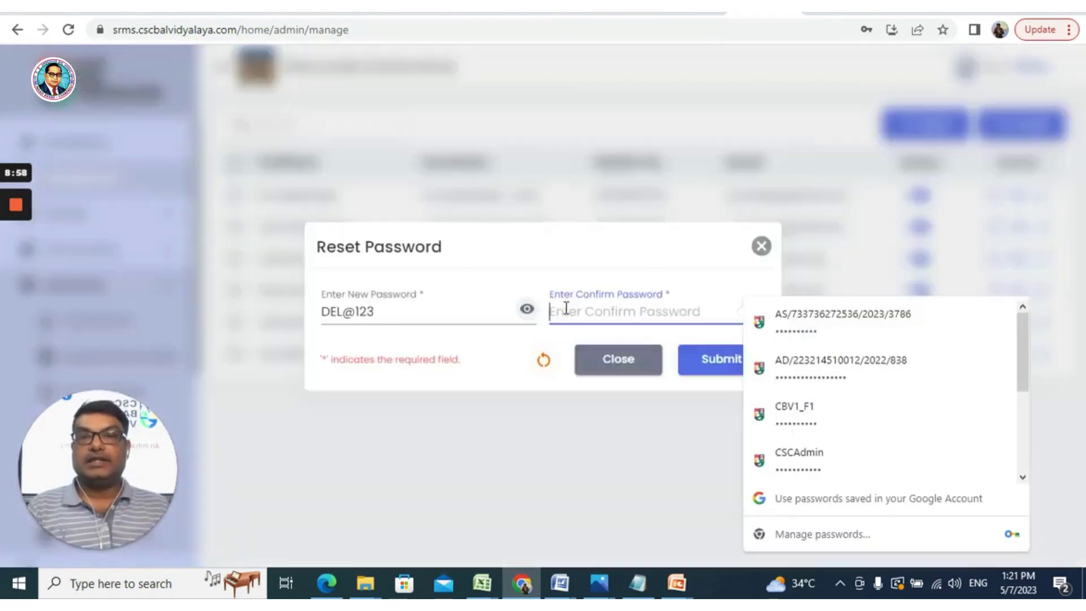
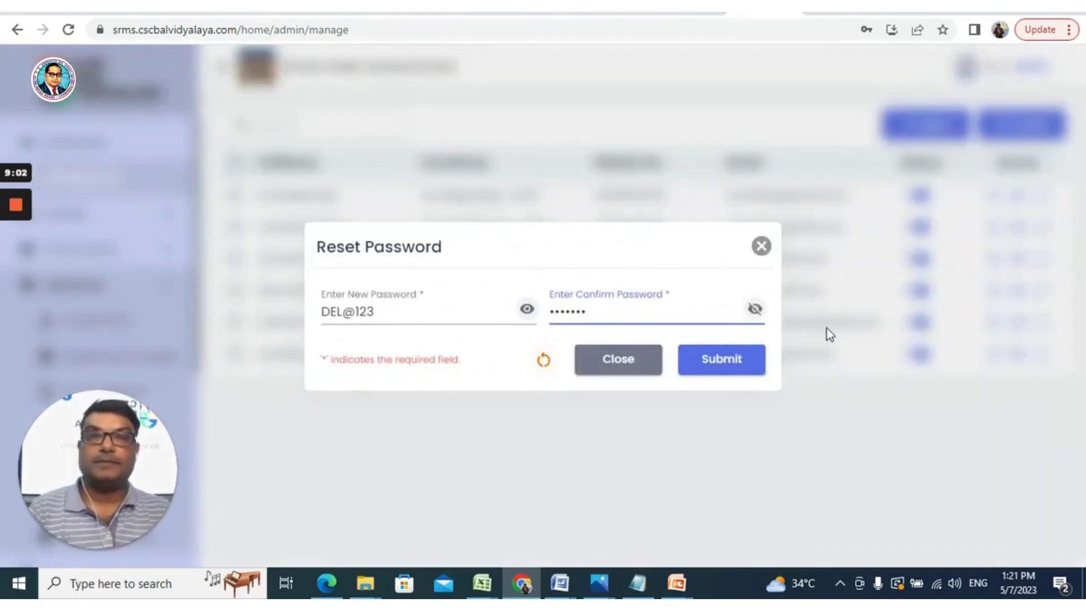
pyautogui.click(755, 309)
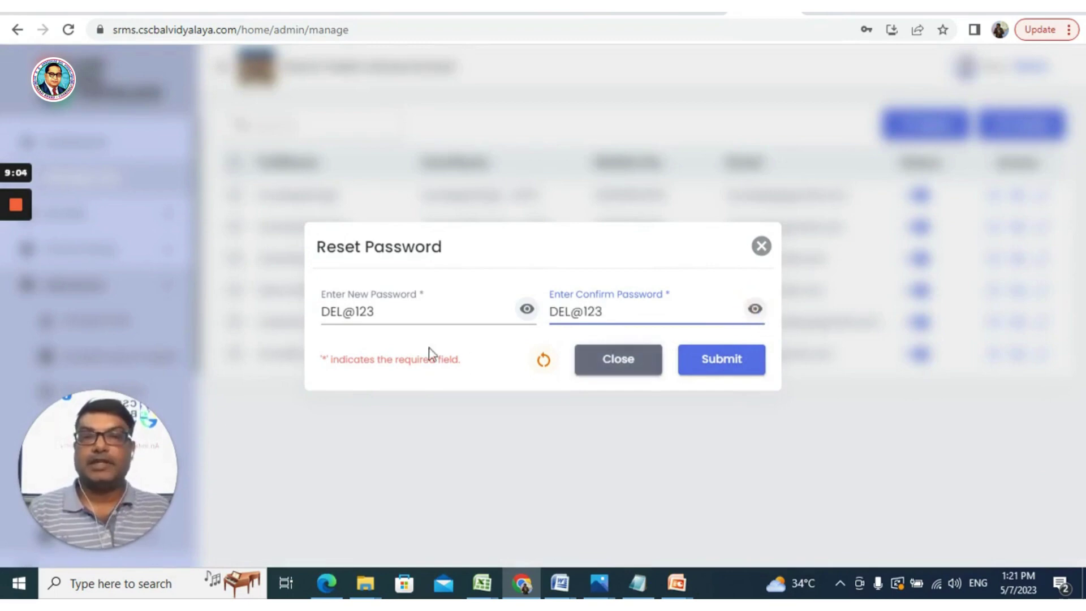
pyautogui.click(377, 316)
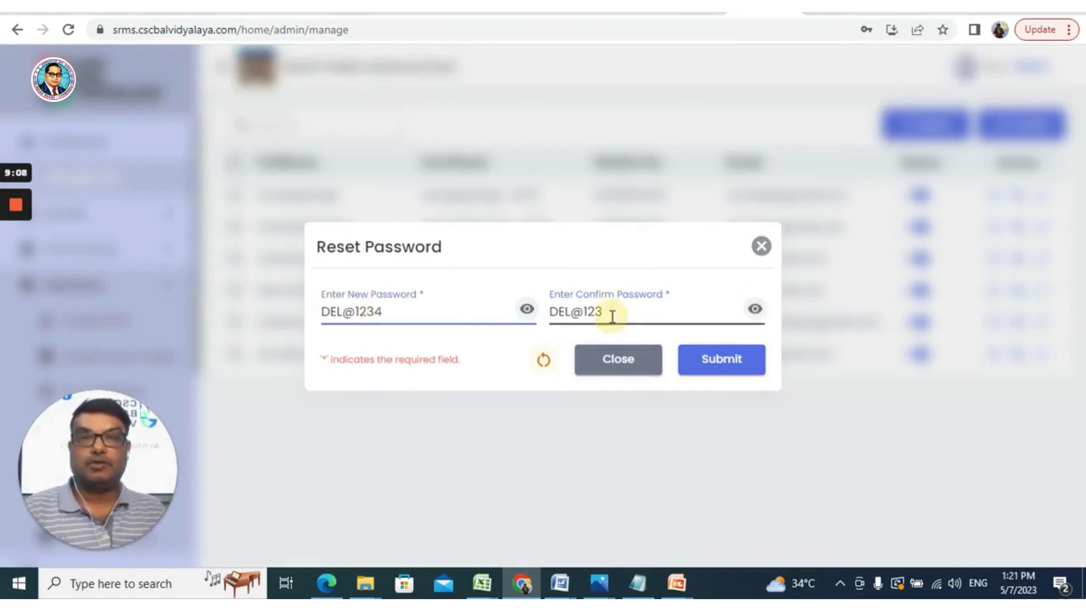
pyautogui.click(611, 311)
pyautogui.write('4')
pyautogui.click(722, 368)
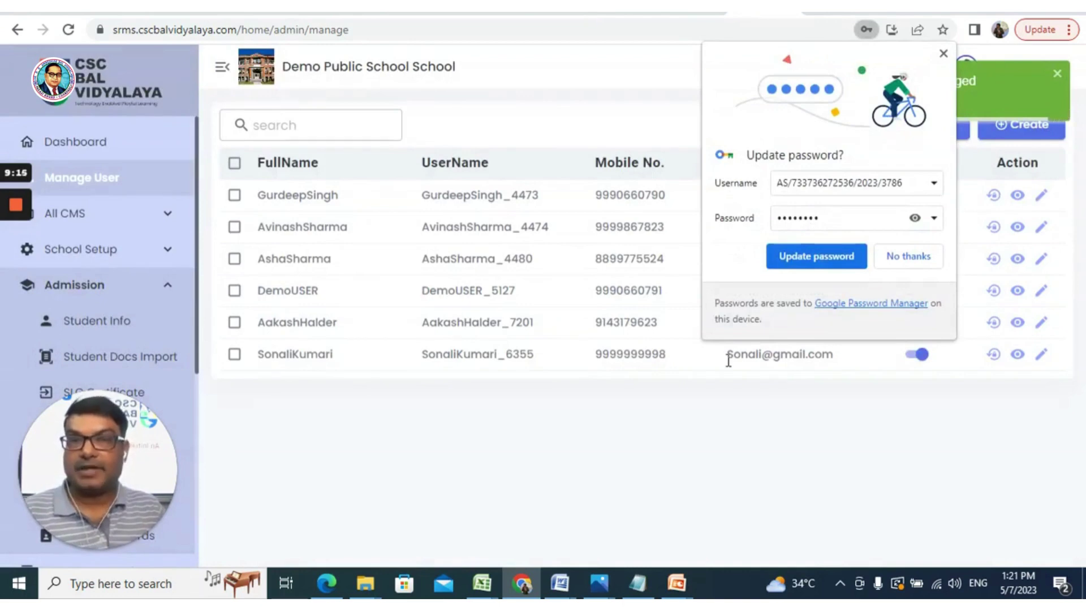
# Step: Decline Chrome's Update password offer with No thanks, then click in the left sidebar
pyautogui.click(899, 258)
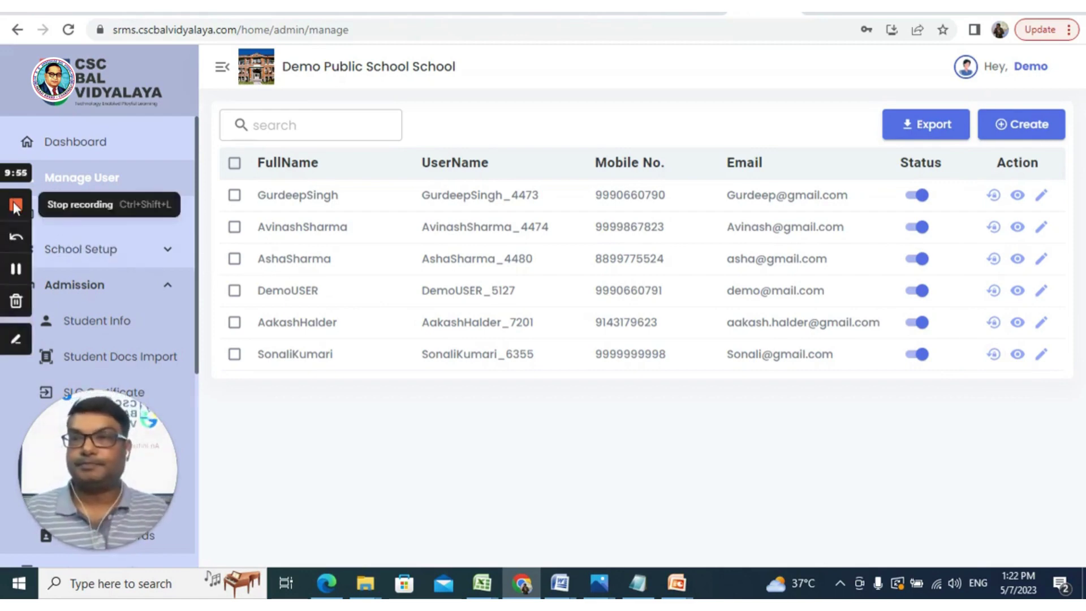
pyautogui.click(15, 207)
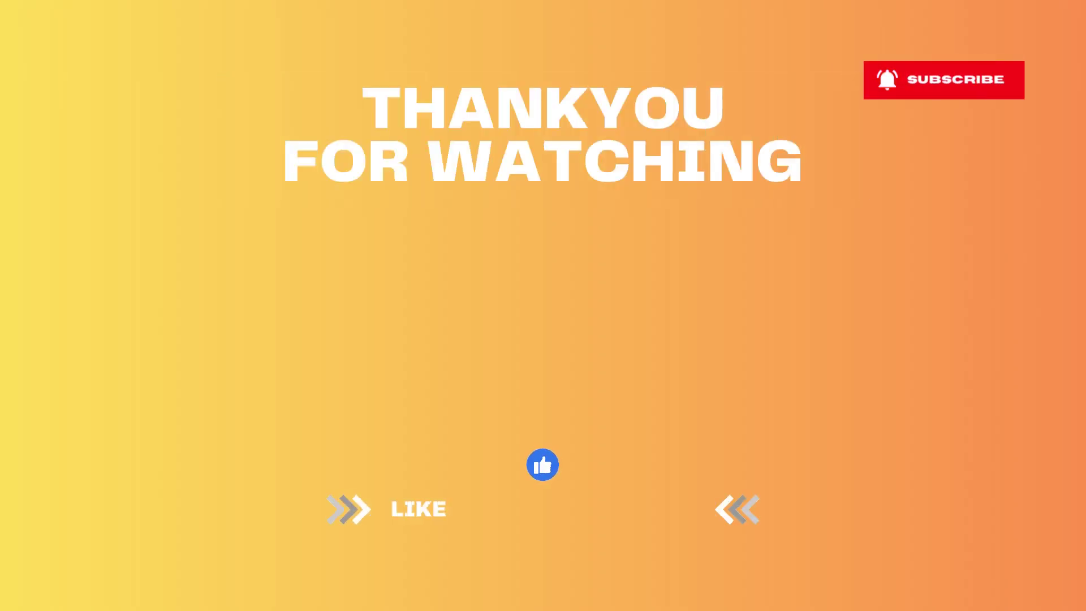